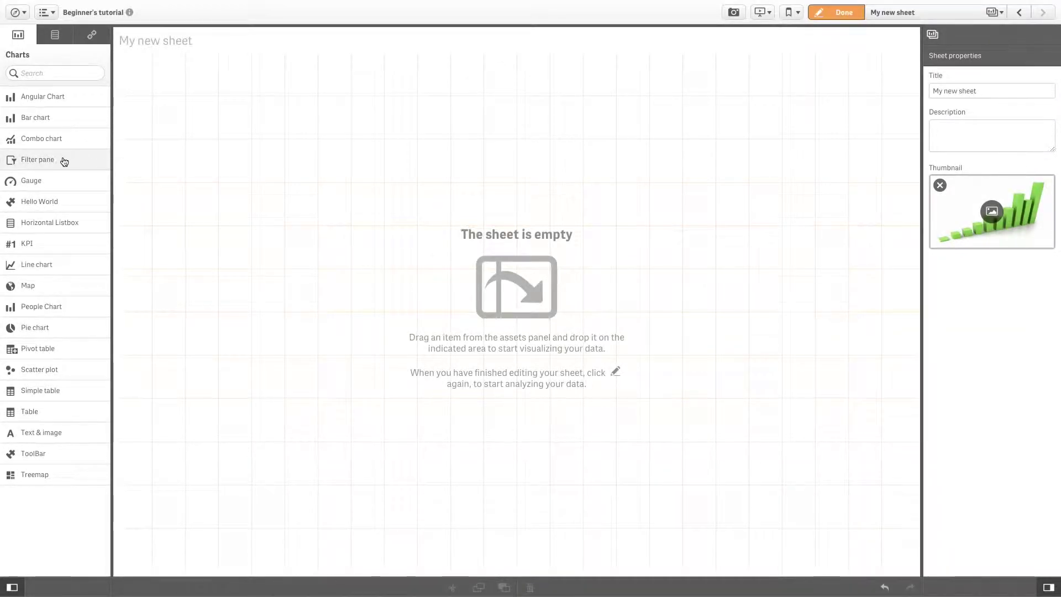
# - Add a filter pane to the empty sheet with Region as its field
pyautogui.moveTo(65, 161); pyautogui.dragTo(286, 217)
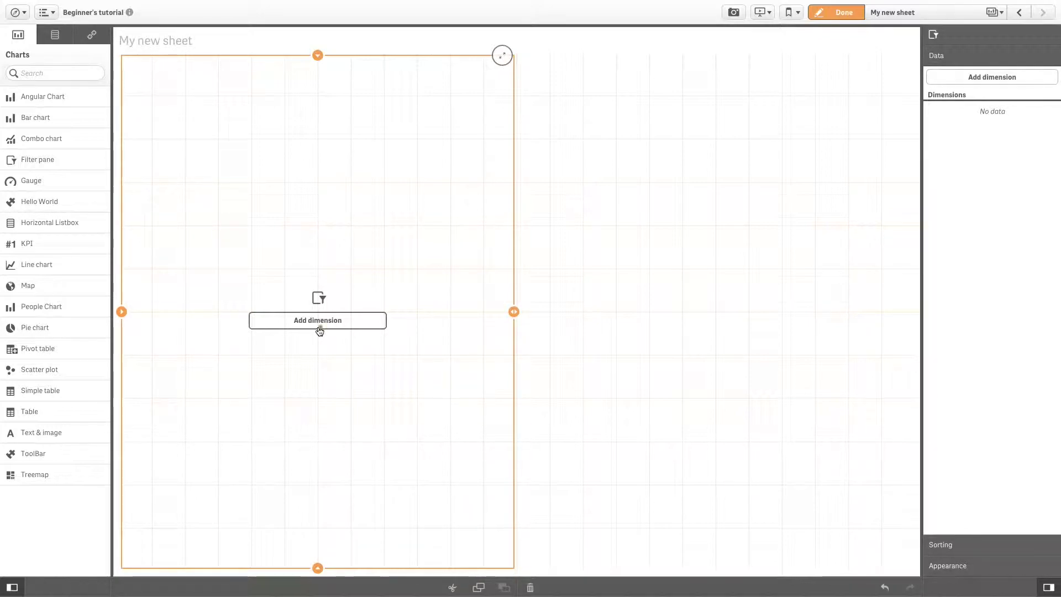
pyautogui.click(320, 331)
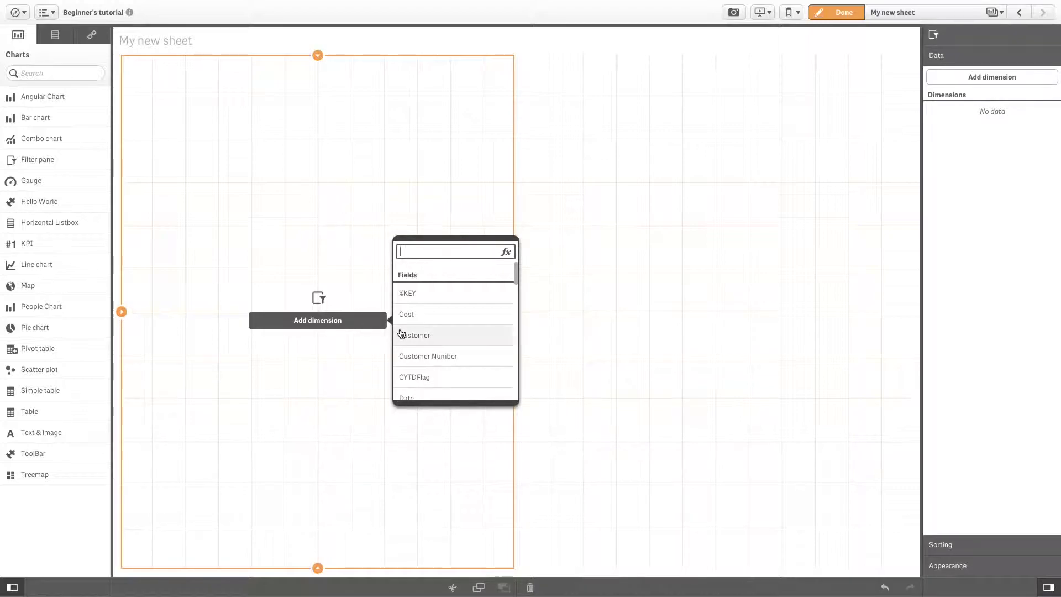
pyautogui.moveTo(515, 282); pyautogui.dragTo(511, 301)
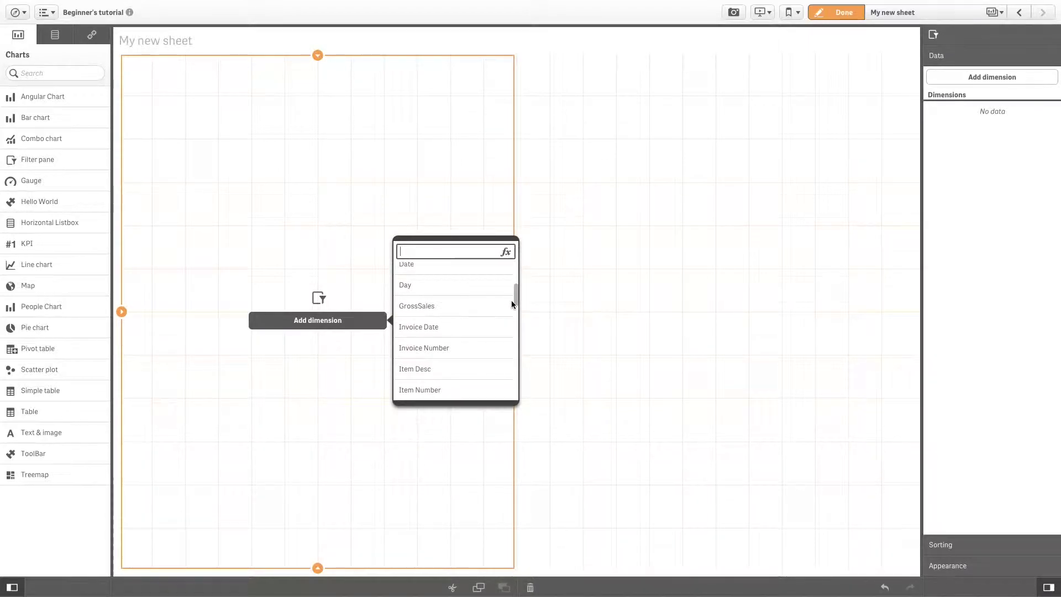
pyautogui.write('RE')
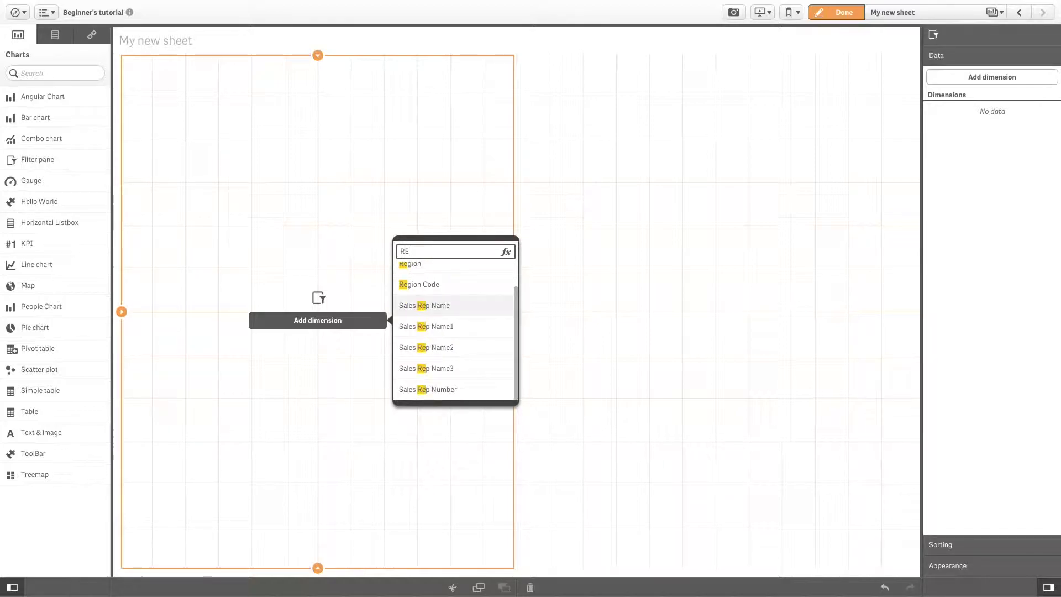
pyautogui.scroll(2, 485, 329)
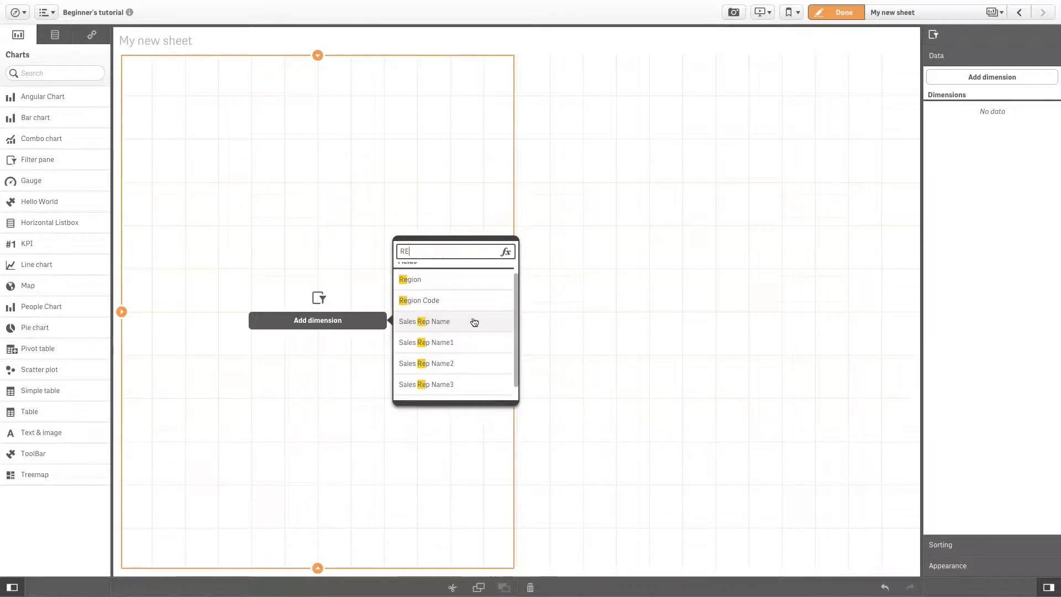
pyautogui.click(436, 286)
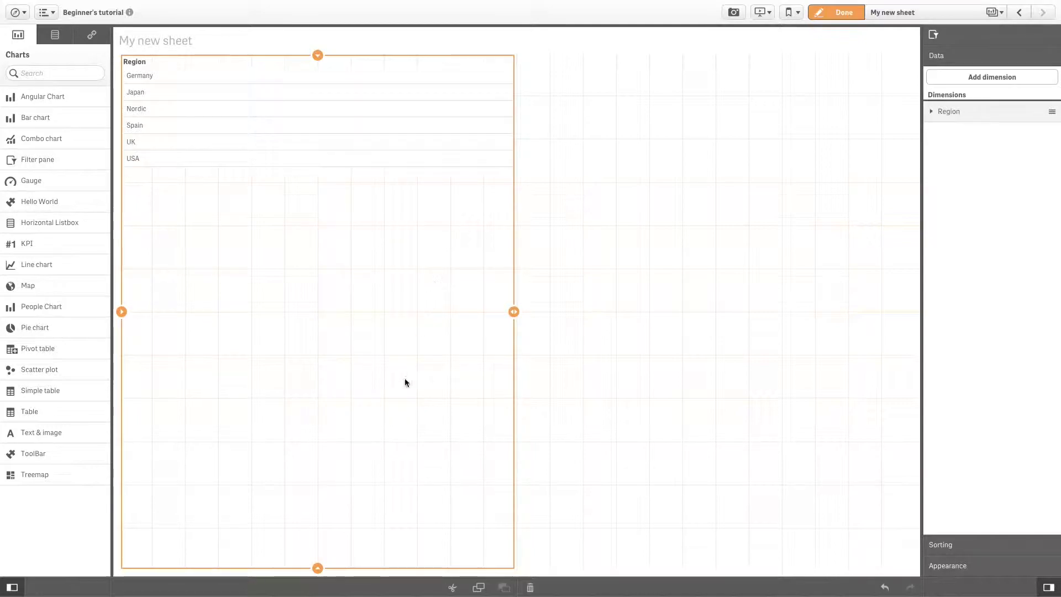
# - Shorten the filter pane to the top strip, add Customer to it, and place a bar chart beside it
pyautogui.moveTo(318, 569); pyautogui.dragTo(328, 194)
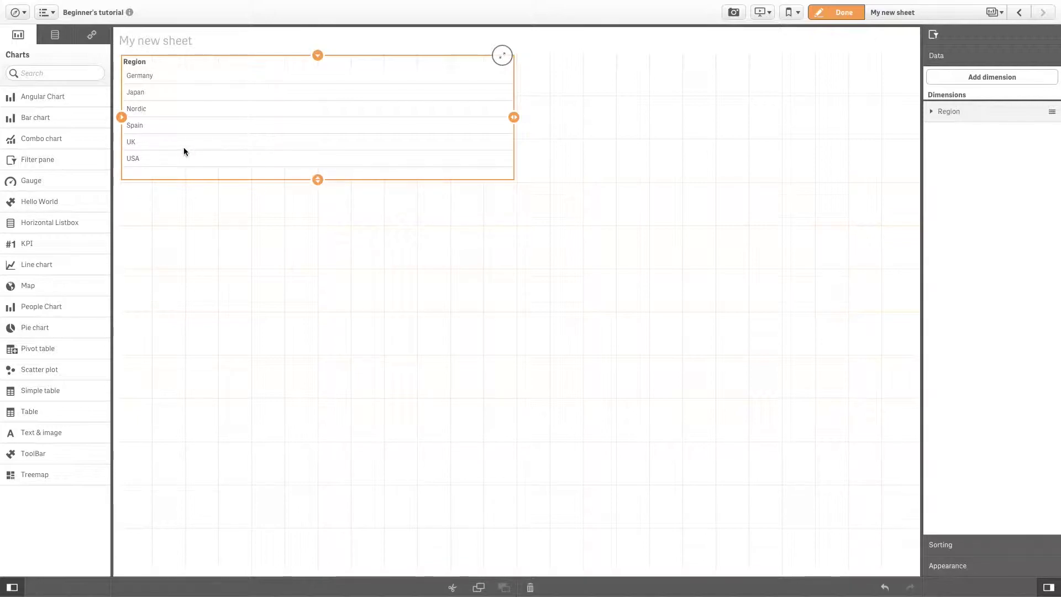
pyautogui.click(56, 35)
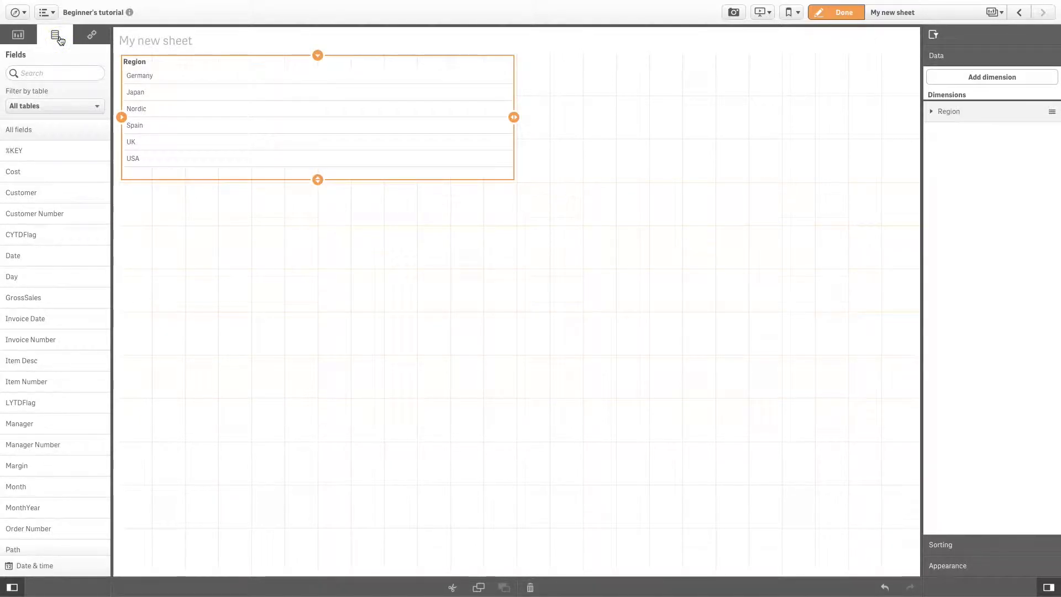
pyautogui.moveTo(35, 193); pyautogui.dragTo(387, 135)
pyautogui.click(19, 34)
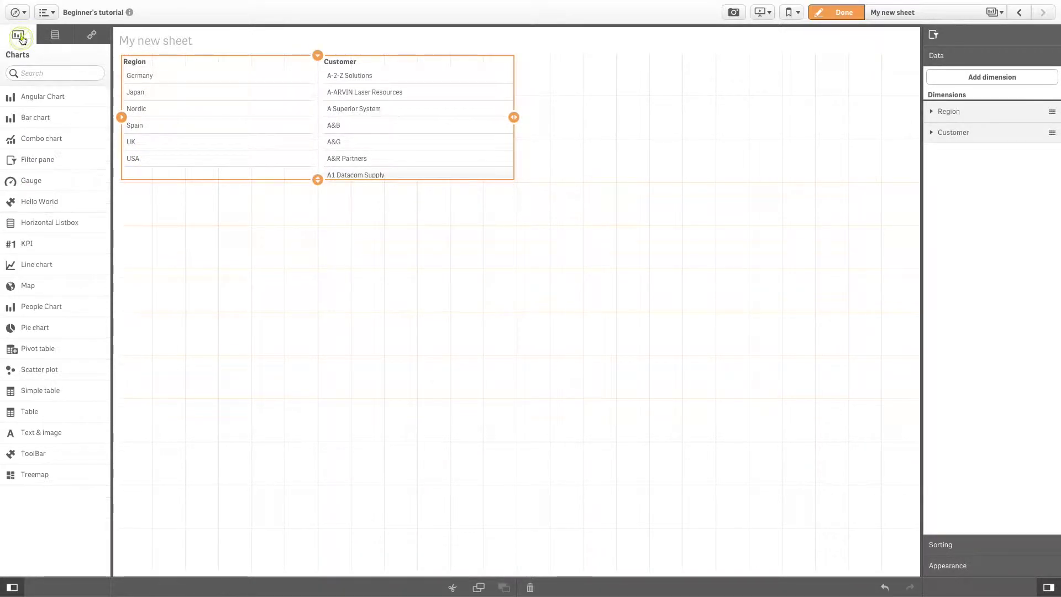
pyautogui.moveTo(40, 117); pyautogui.dragTo(682, 93)
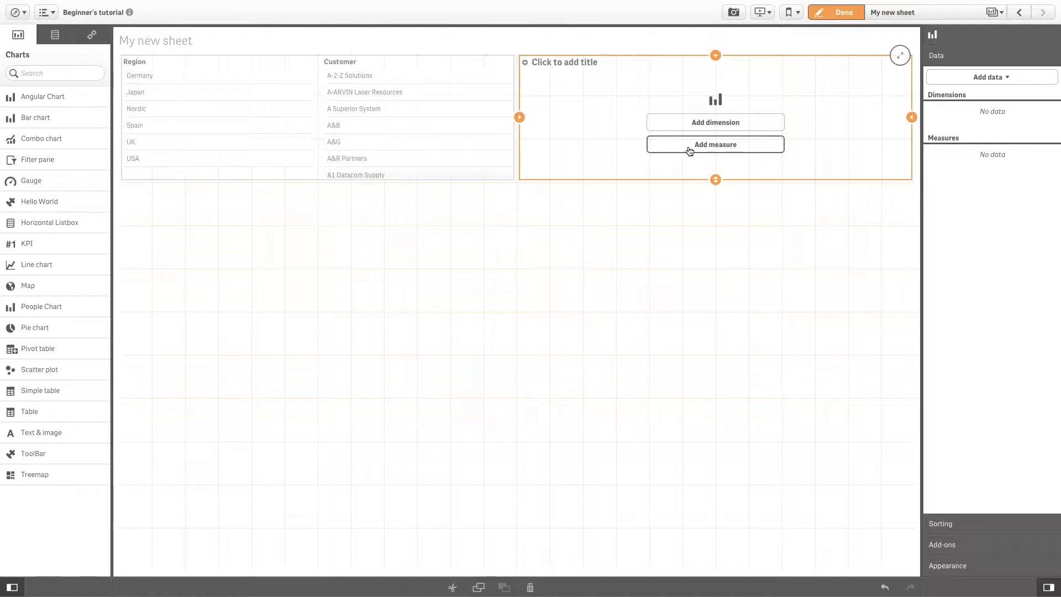
# - Give the bar chart Month as its dimension and Sum(Sales) as its measure
pyautogui.click(744, 126)
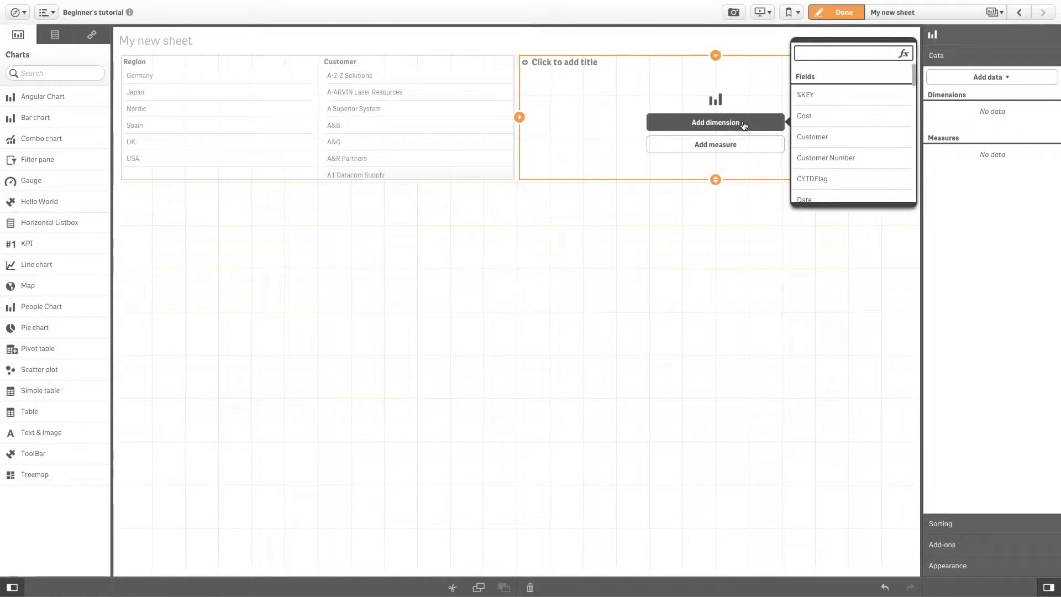
pyautogui.write('Mon')
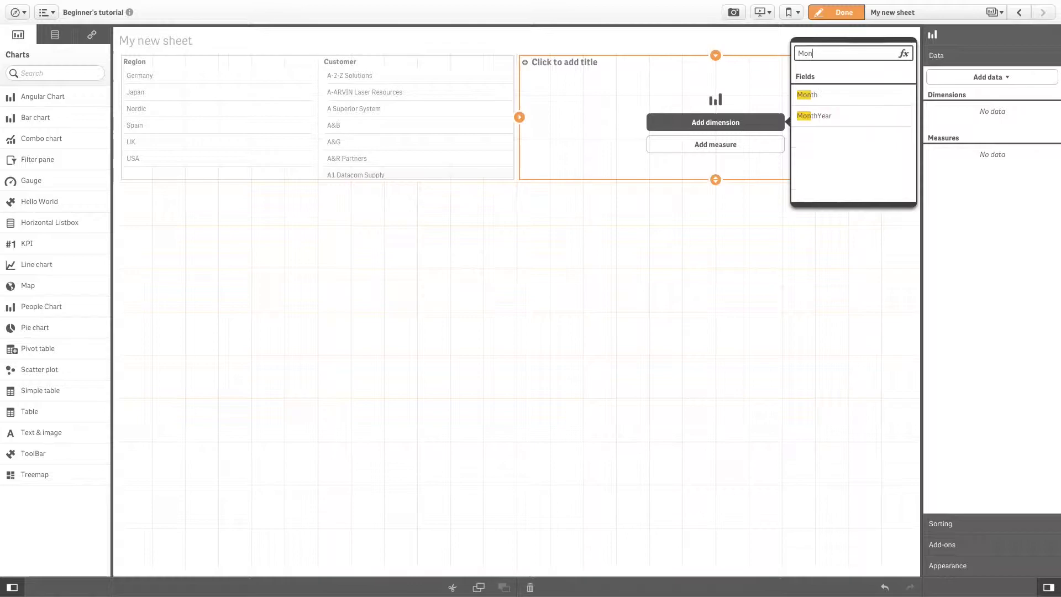
pyautogui.click(814, 96)
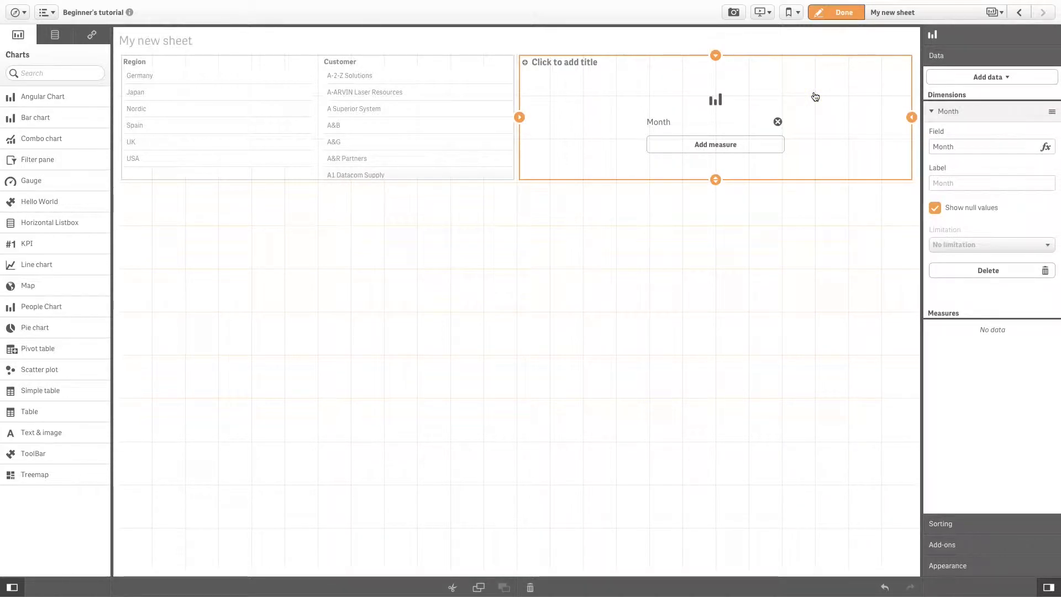
pyautogui.click(688, 150)
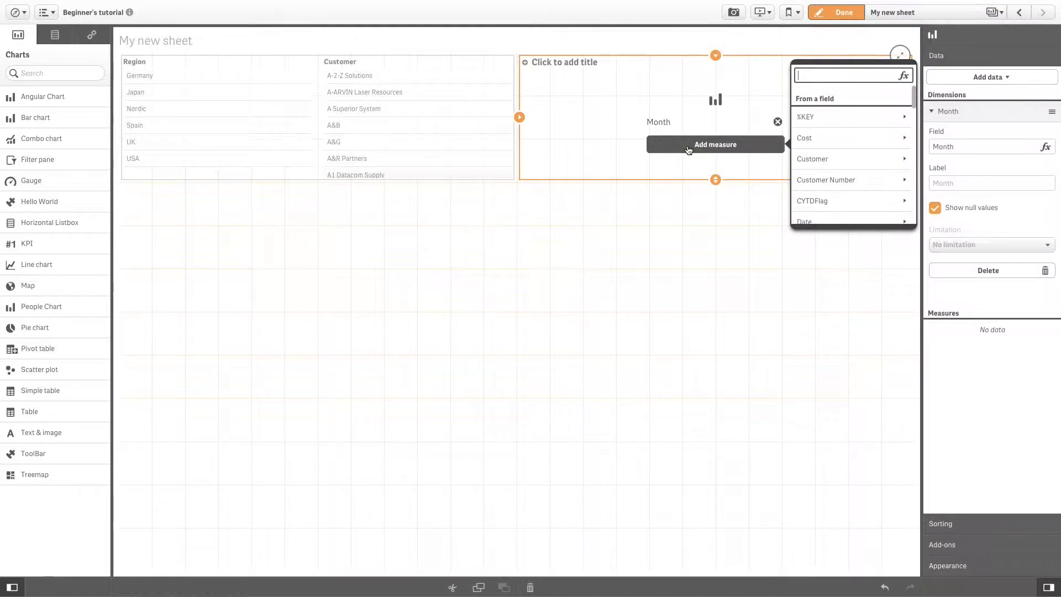
pyautogui.write('Sale')
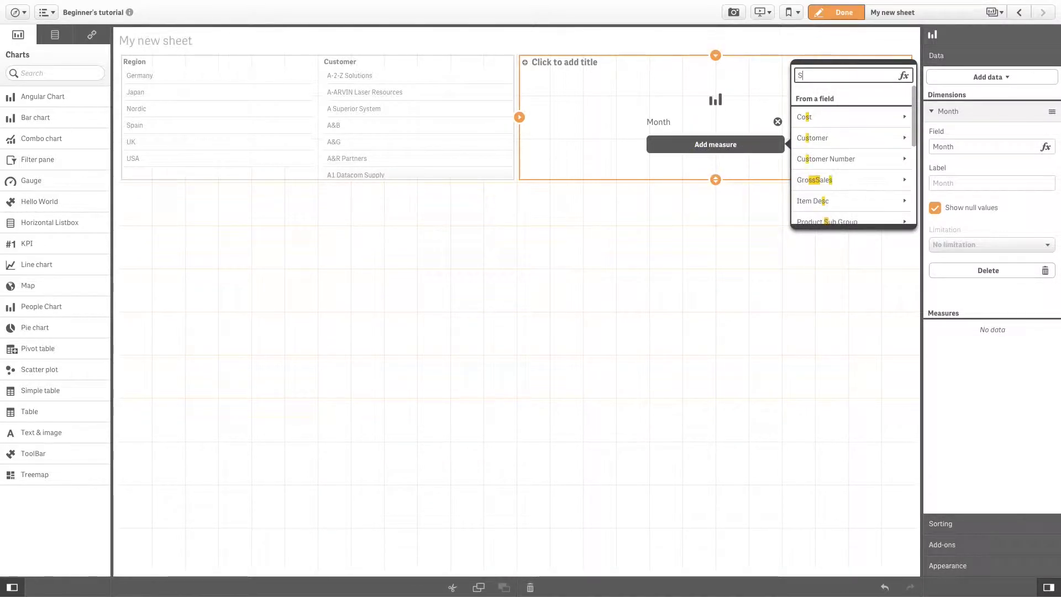
pyautogui.click(818, 138)
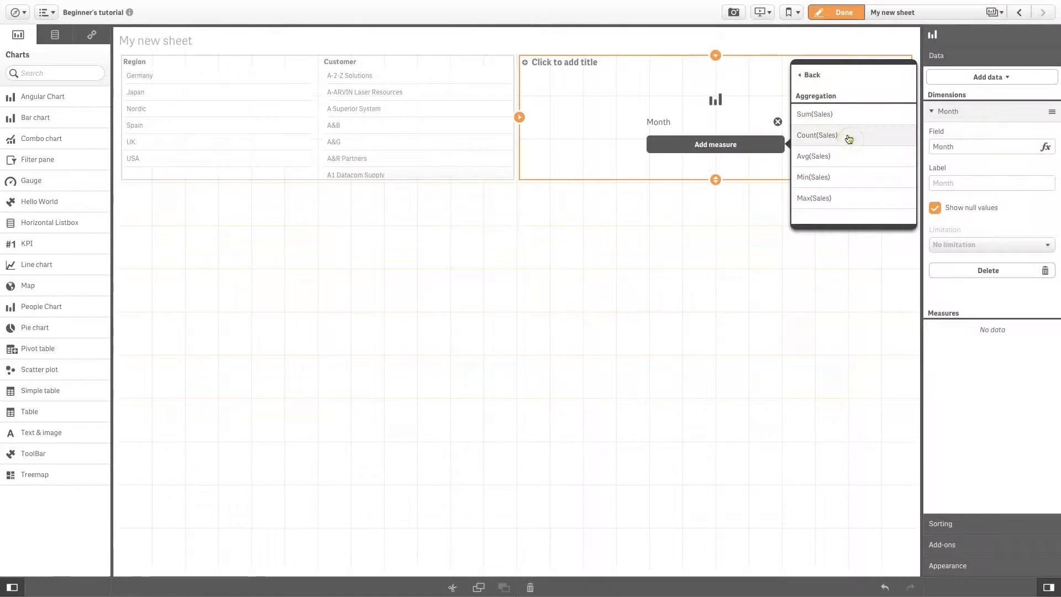
pyautogui.click(830, 116)
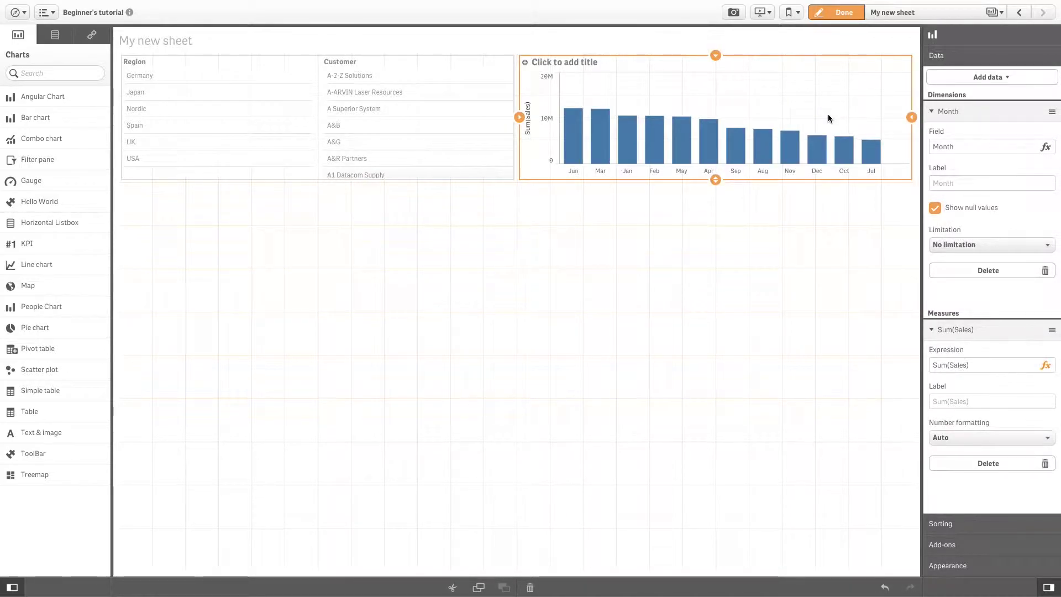
# - Narrow the filter pane to about a third and widen the bar chart up to it
pyautogui.click(497, 129)
pyautogui.moveTo(514, 117); pyautogui.dragTo(349, 118)
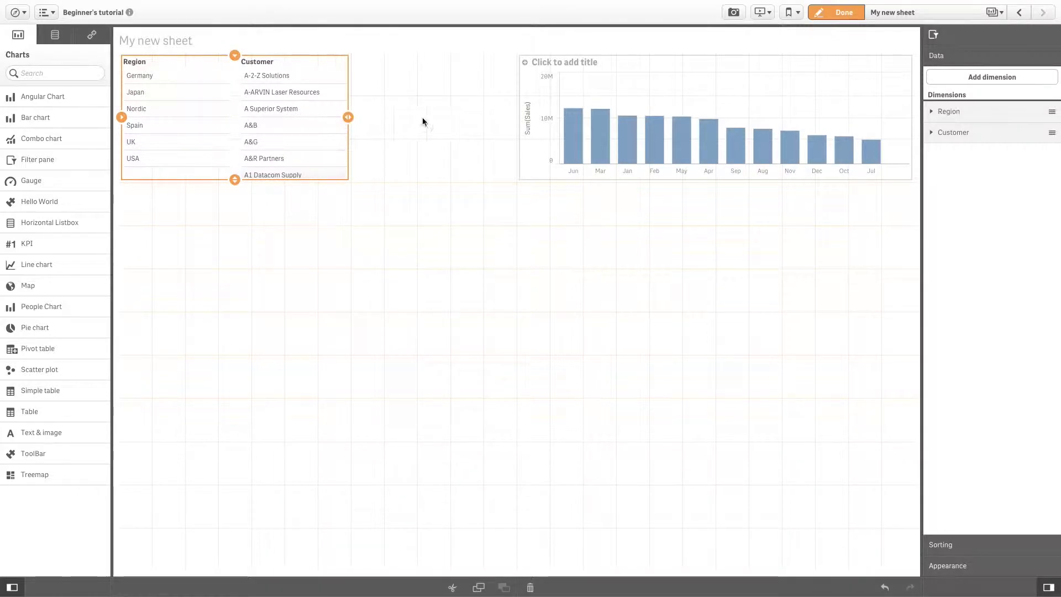
pyautogui.click(530, 122)
pyautogui.moveTo(521, 117); pyautogui.dragTo(354, 117)
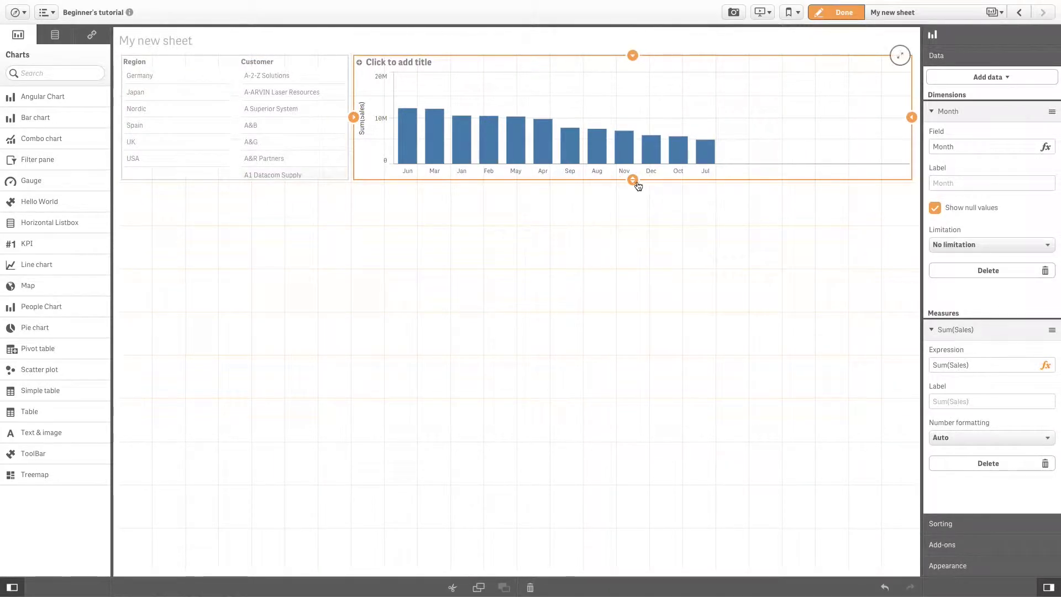
# - Make the bar chart and filter pane taller and title the chart 'Sales per Month'
pyautogui.moveTo(639, 185); pyautogui.dragTo(634, 224)
pyautogui.click(327, 178)
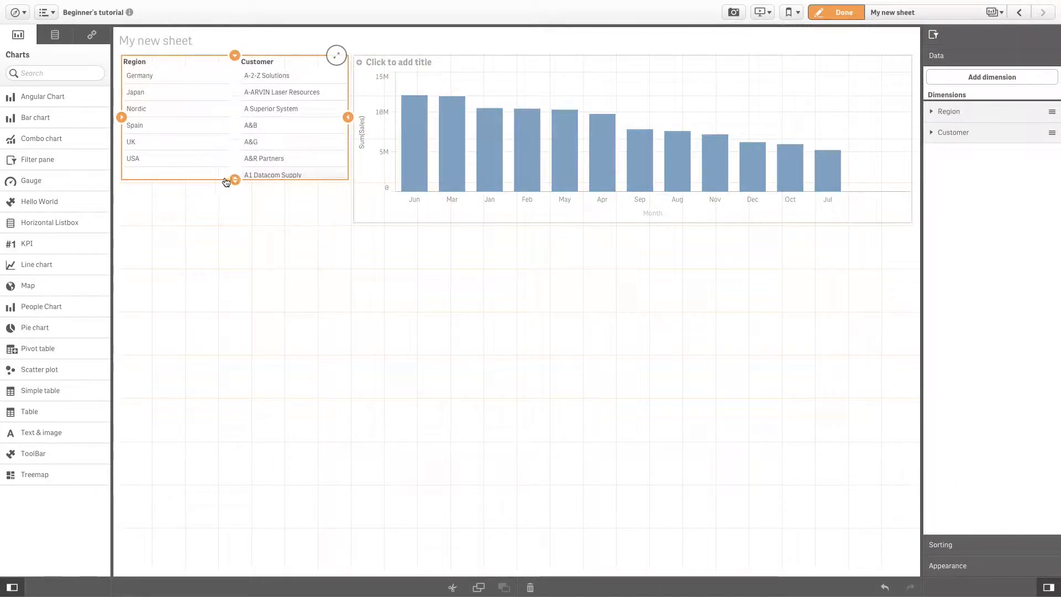
pyautogui.moveTo(226, 182); pyautogui.dragTo(231, 222)
pyautogui.click(387, 62)
pyautogui.write('Sa')
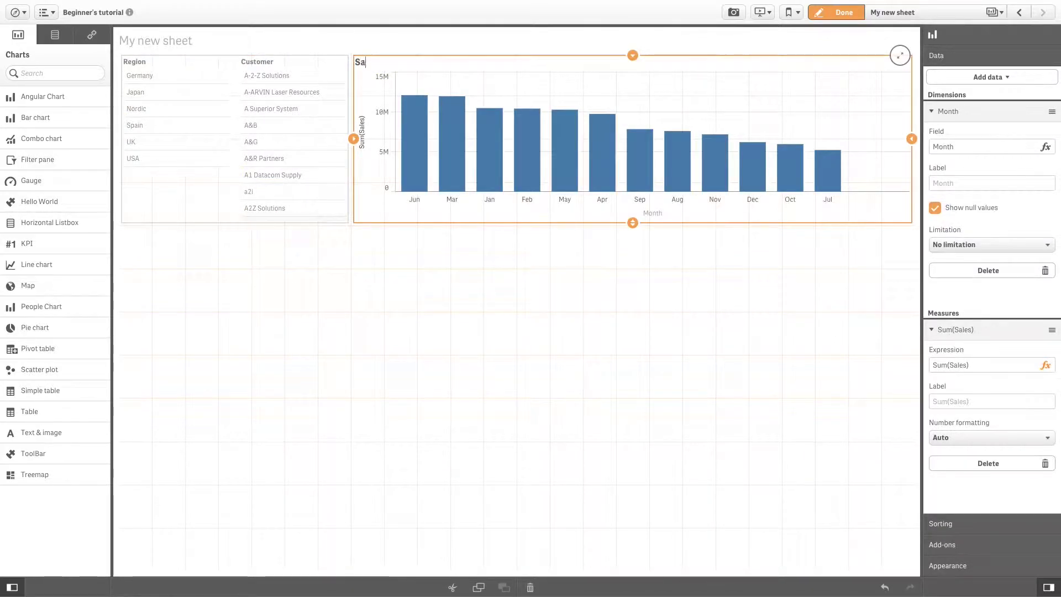
pyautogui.write('les per Month')
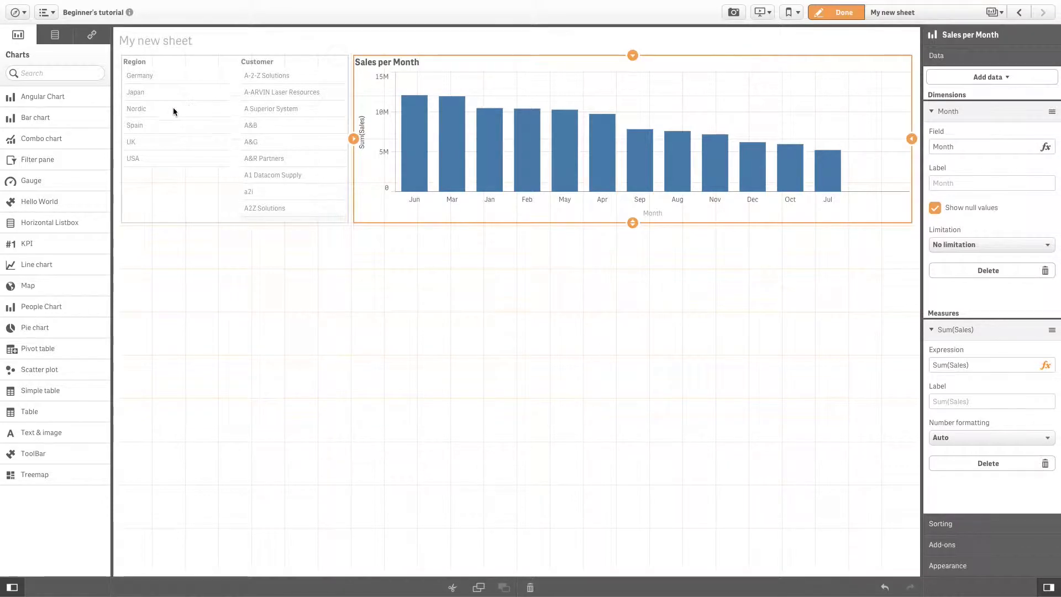
# - Convert the Sales per Month bar chart into a line chart
pyautogui.moveTo(78, 266); pyautogui.dragTo(565, 176)
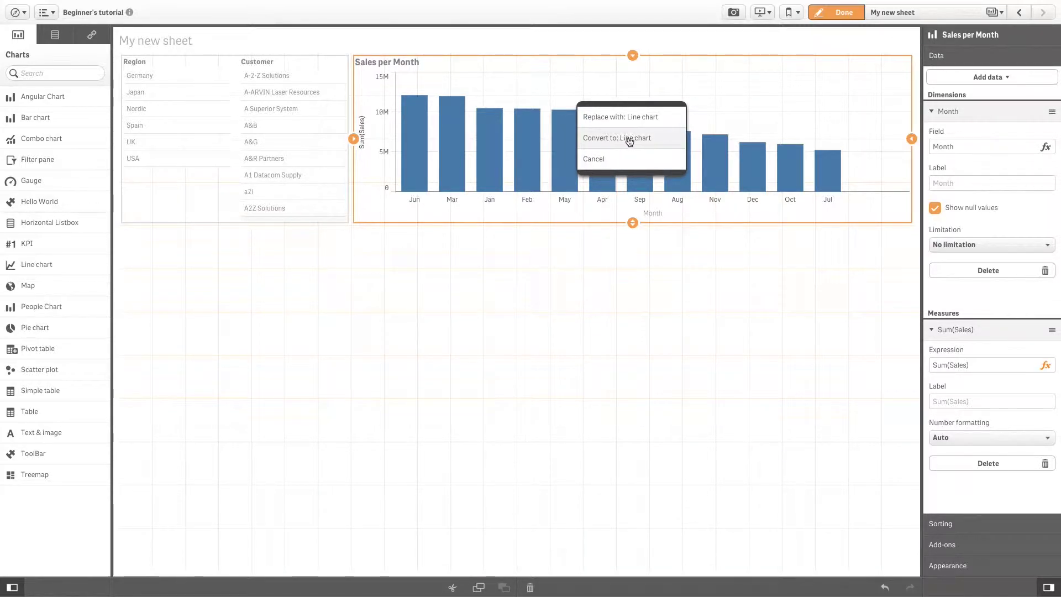
pyautogui.click(658, 142)
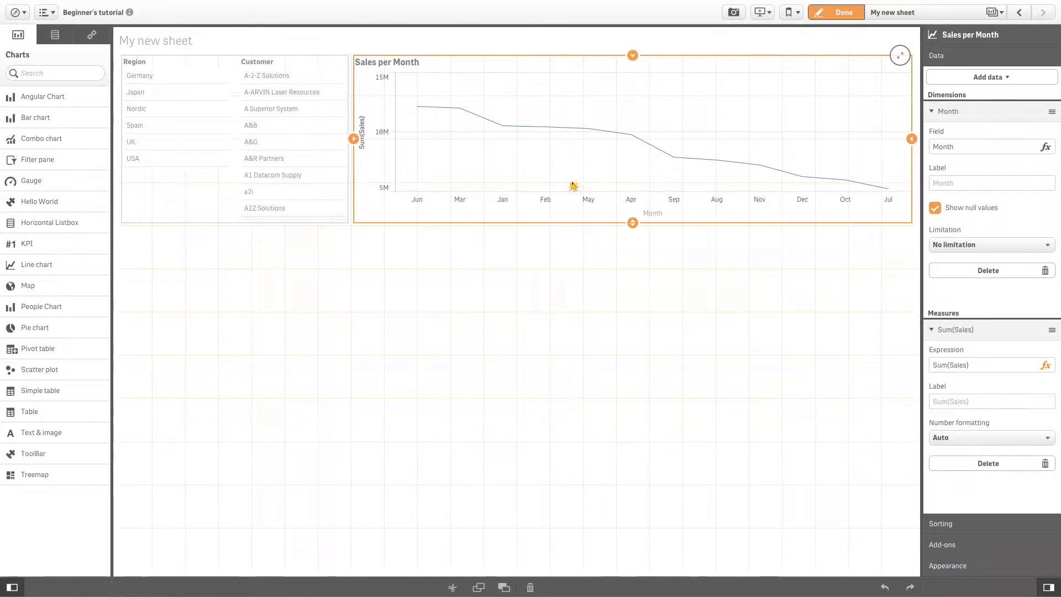
# - Copy the Sales per Month line chart and paste it into the empty lower sheet area
pyautogui.rightClick(572, 182)
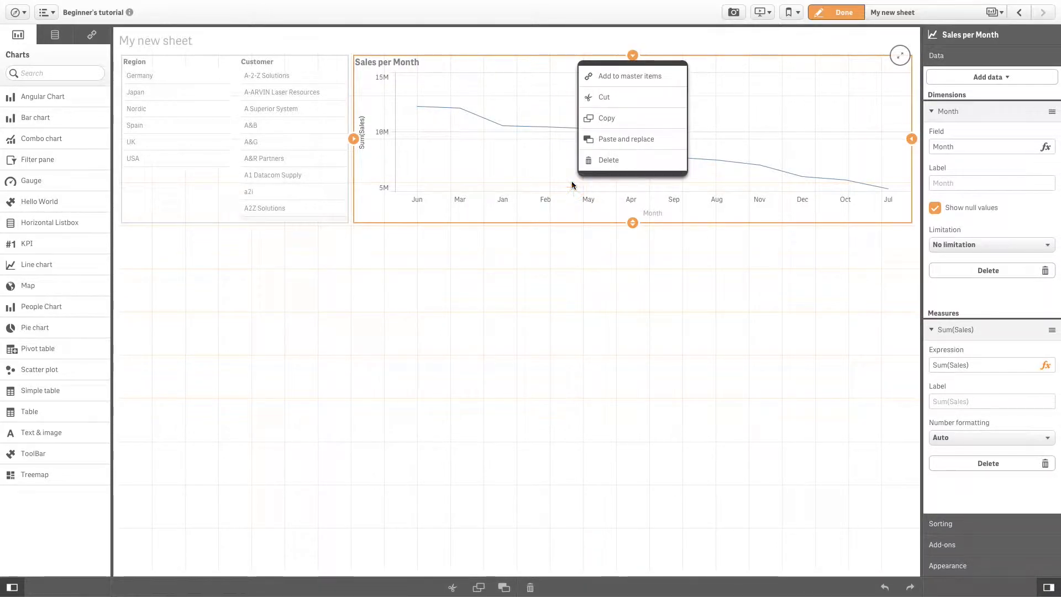
pyautogui.click(640, 123)
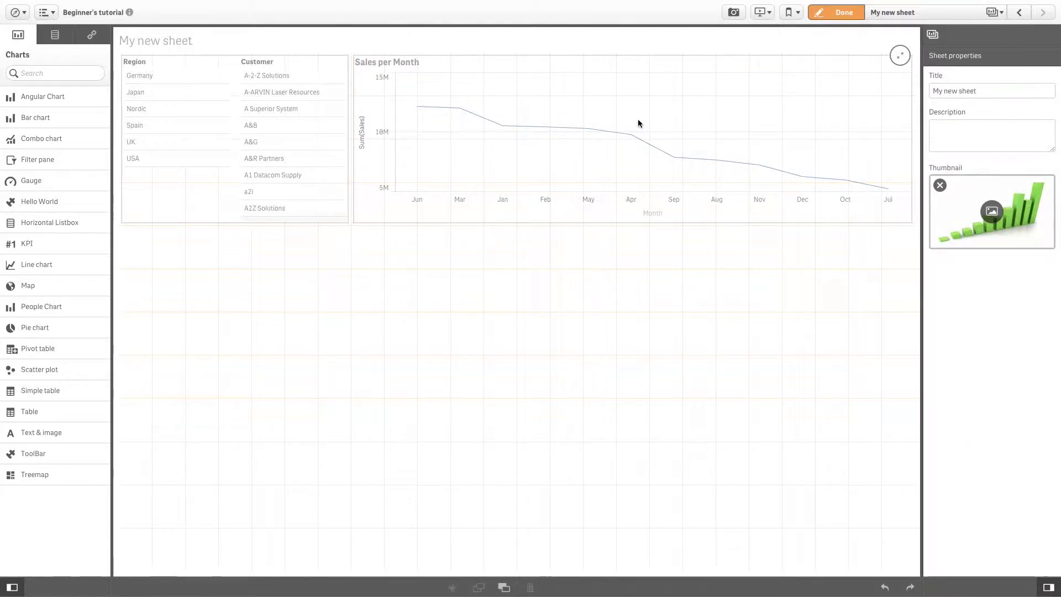
pyautogui.rightClick(540, 381)
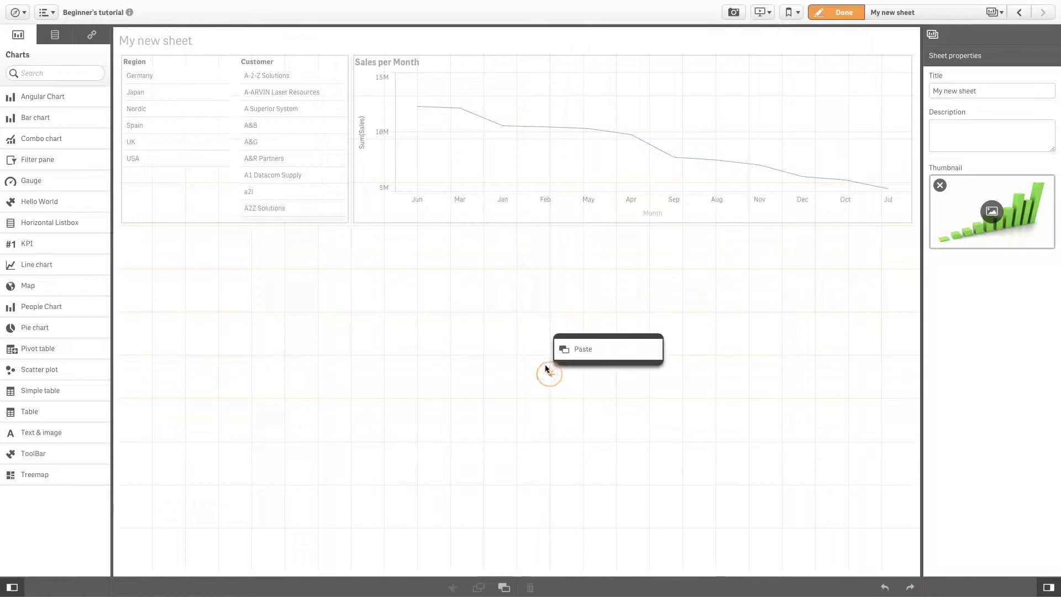
pyautogui.click(622, 355)
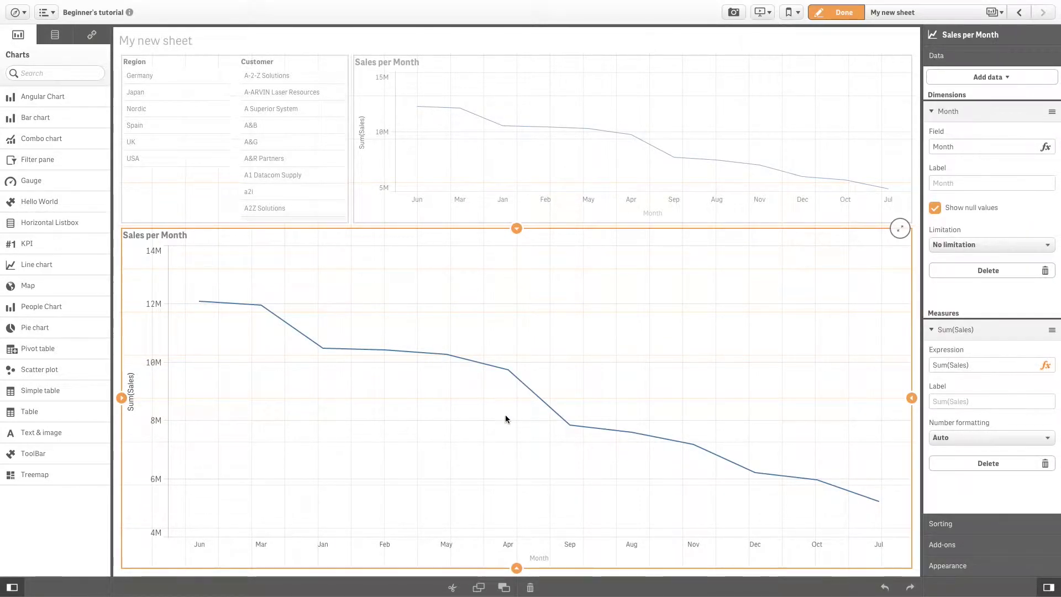
# - Convert the lower chart to a scatter plot and add Avg(GrossSales) as its second measure
pyautogui.moveTo(38, 369); pyautogui.dragTo(489, 390)
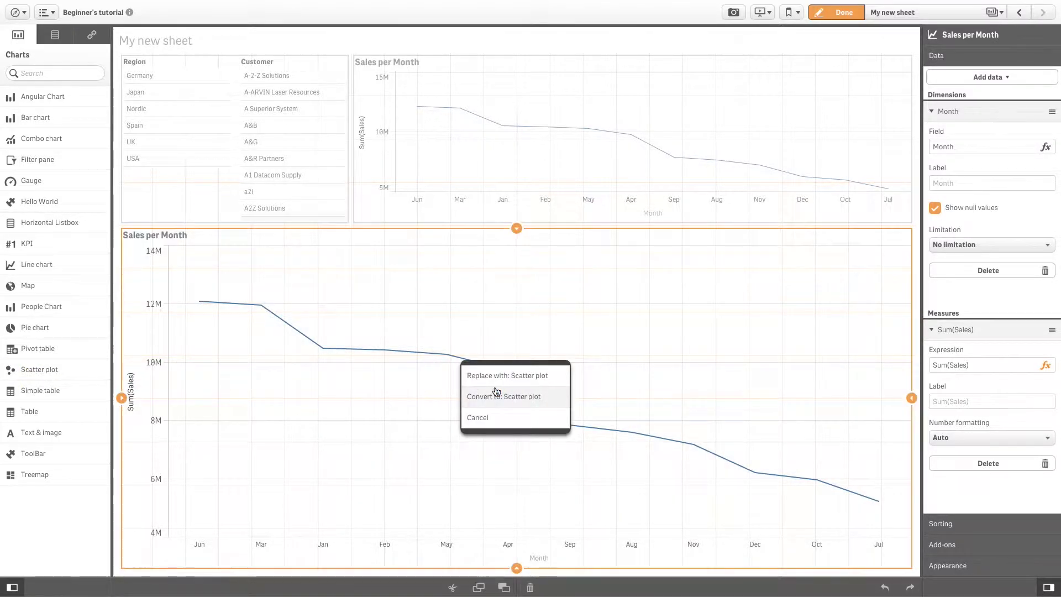
pyautogui.click(536, 397)
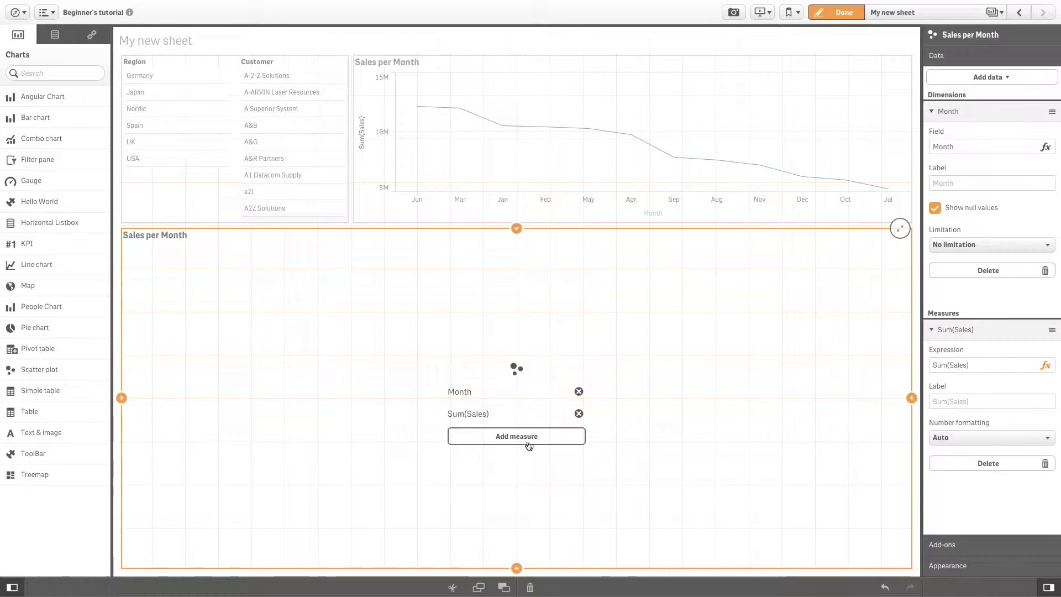
pyautogui.click(522, 444)
pyautogui.write('gro')
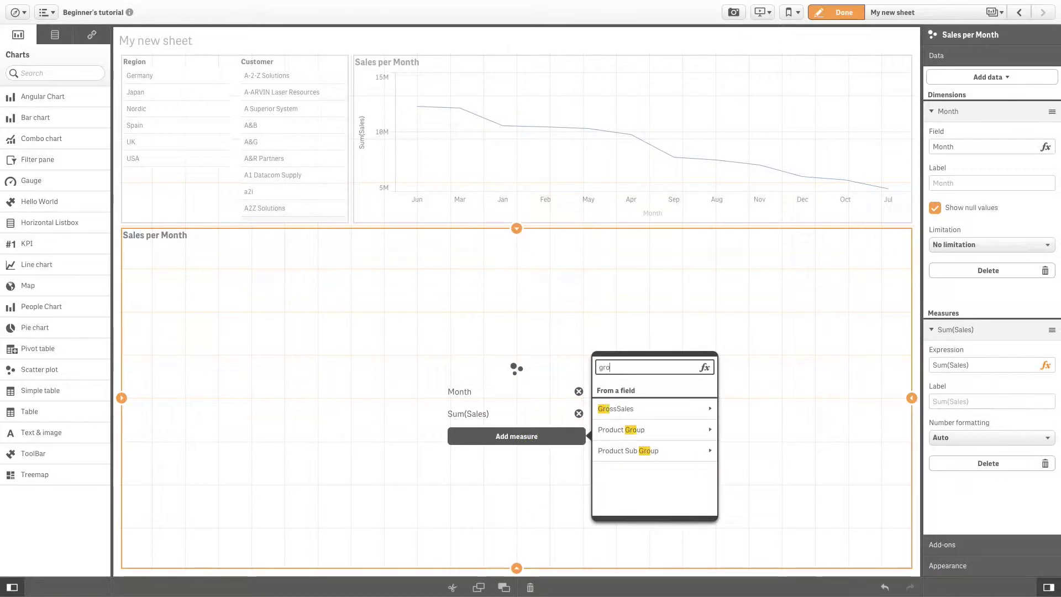
pyautogui.click(670, 413)
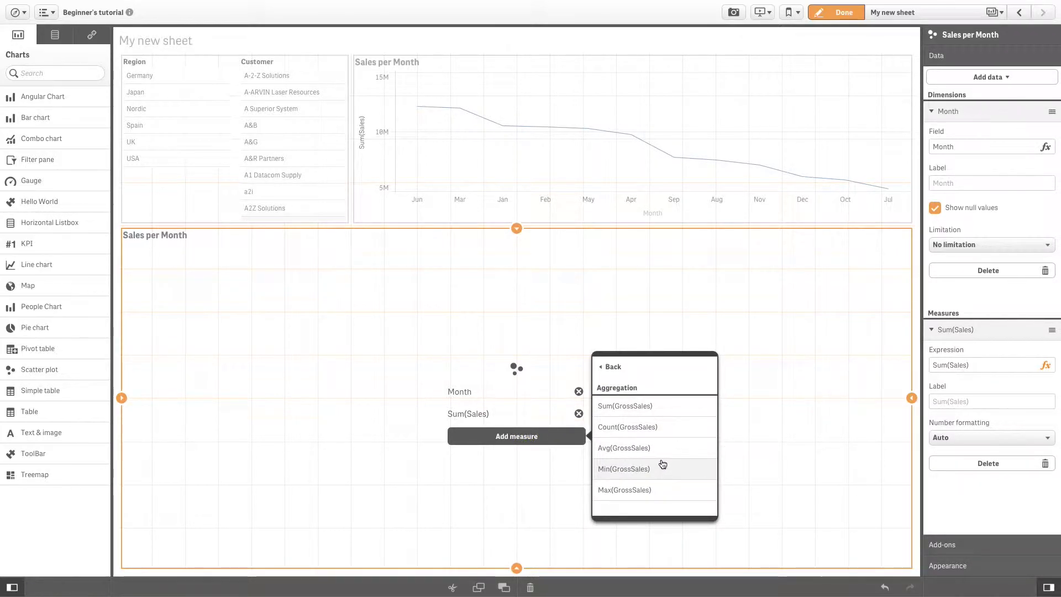
pyautogui.click(662, 453)
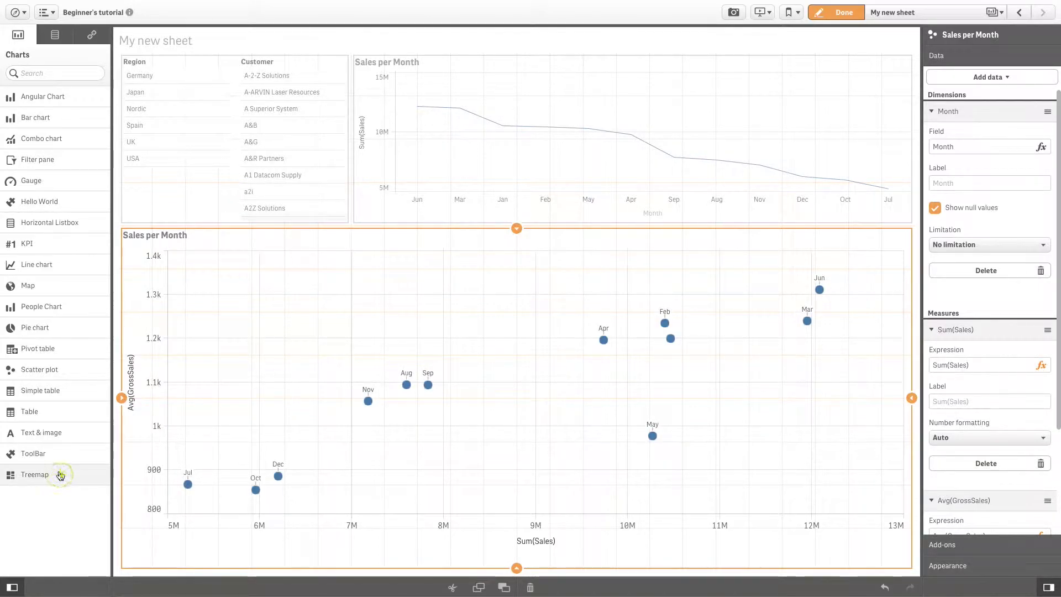
# - Replace the upper Sales per Month line chart with an empty treemap
pyautogui.moveTo(60, 475); pyautogui.dragTo(611, 172)
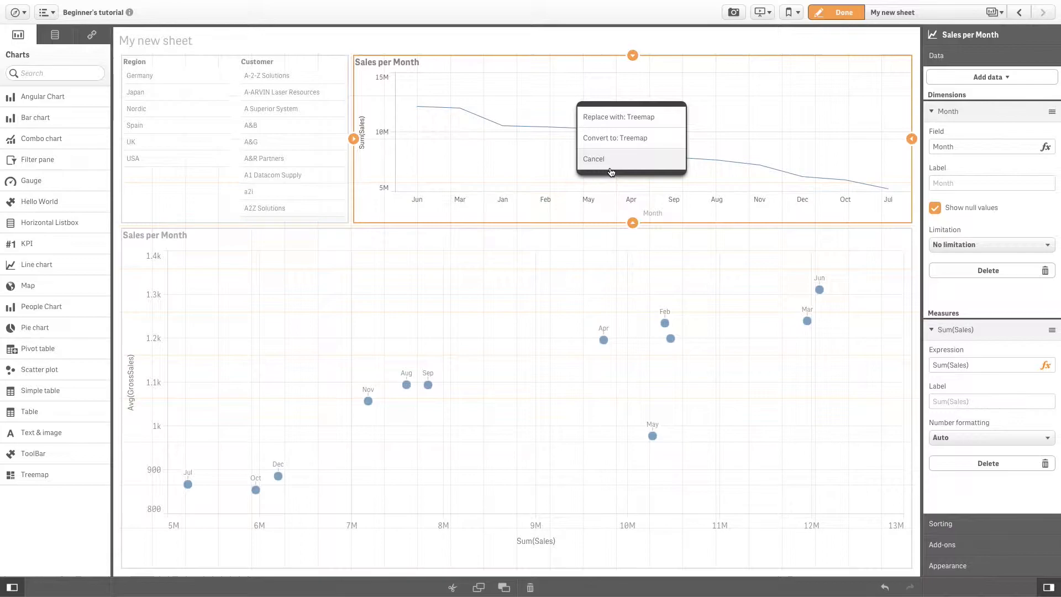
pyautogui.click(637, 122)
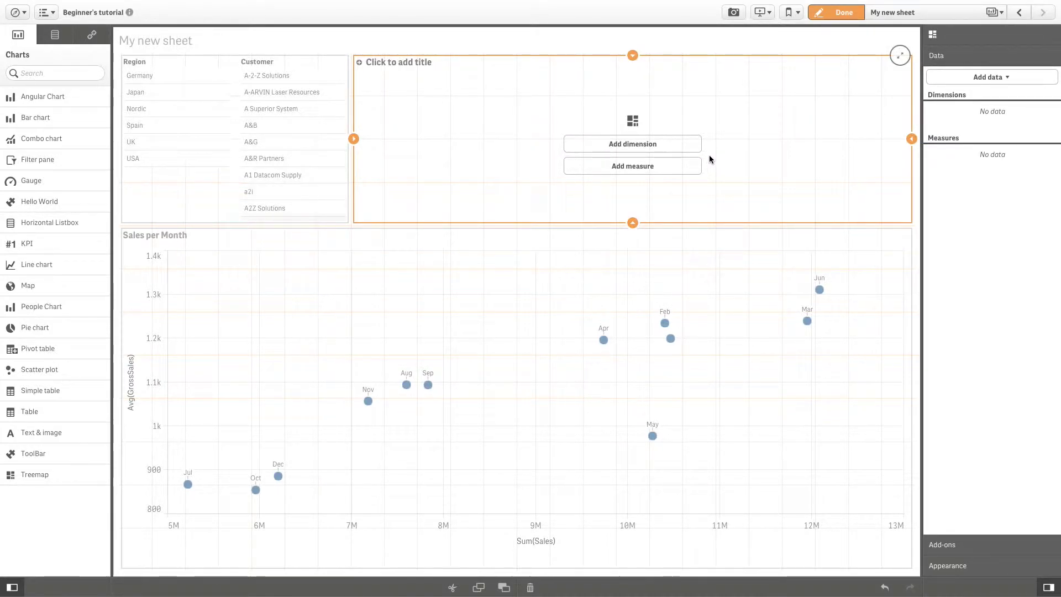
# - Add Product Group as the treemap's dimension from the fields filtered by 'prod'
pyautogui.click(55, 36)
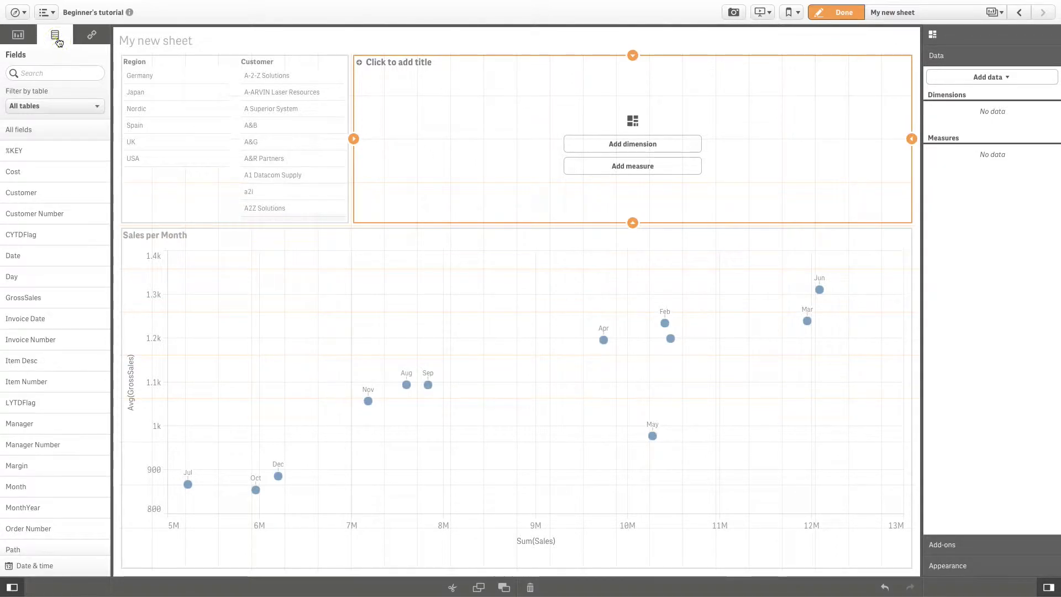
pyautogui.click(56, 73)
pyautogui.write('pro')
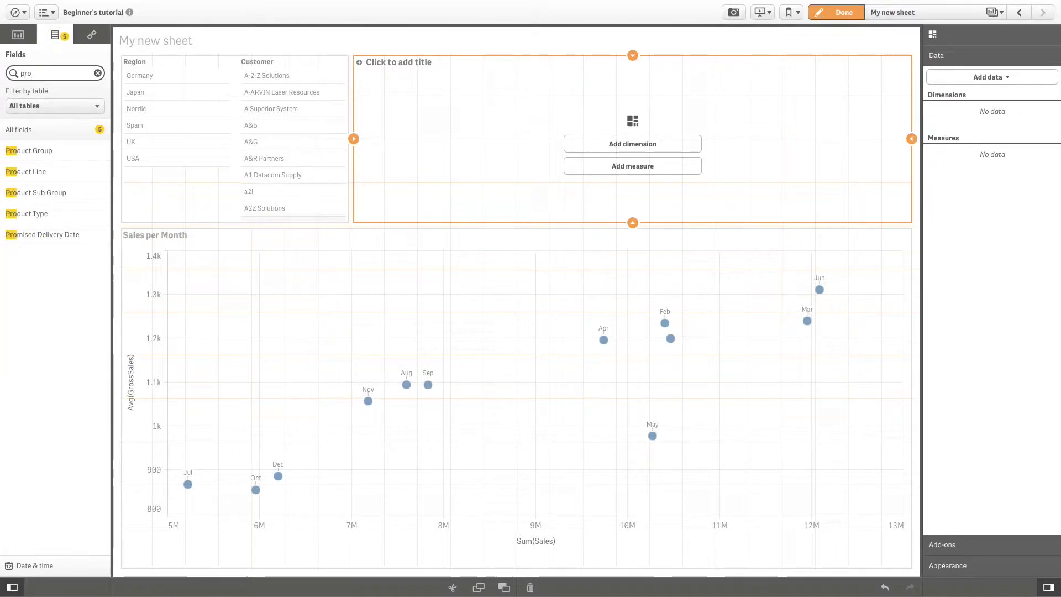
pyautogui.write('d')
pyautogui.moveTo(51, 154); pyautogui.dragTo(640, 152)
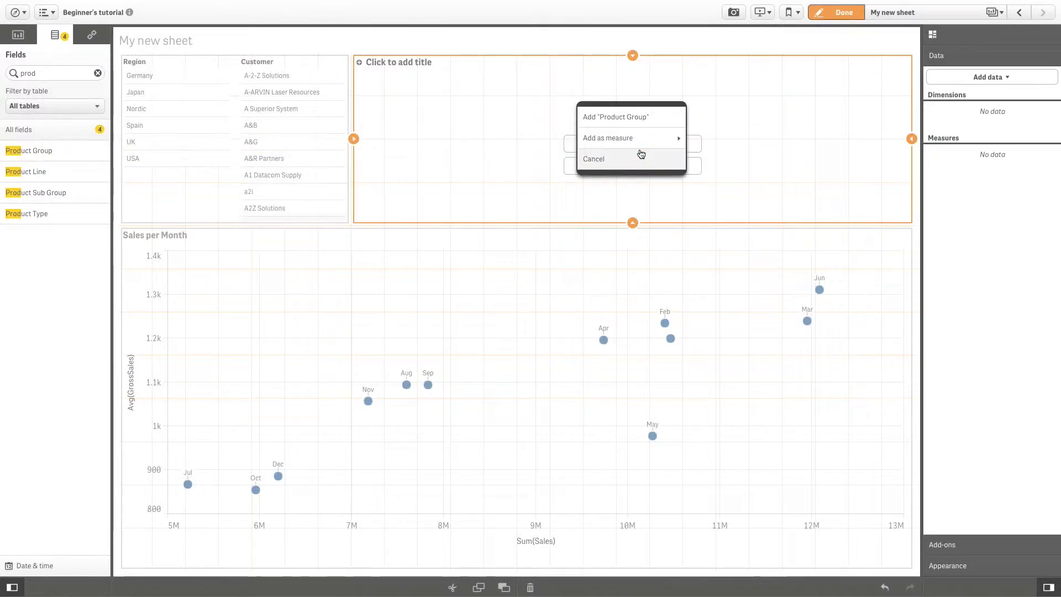
pyautogui.click(638, 123)
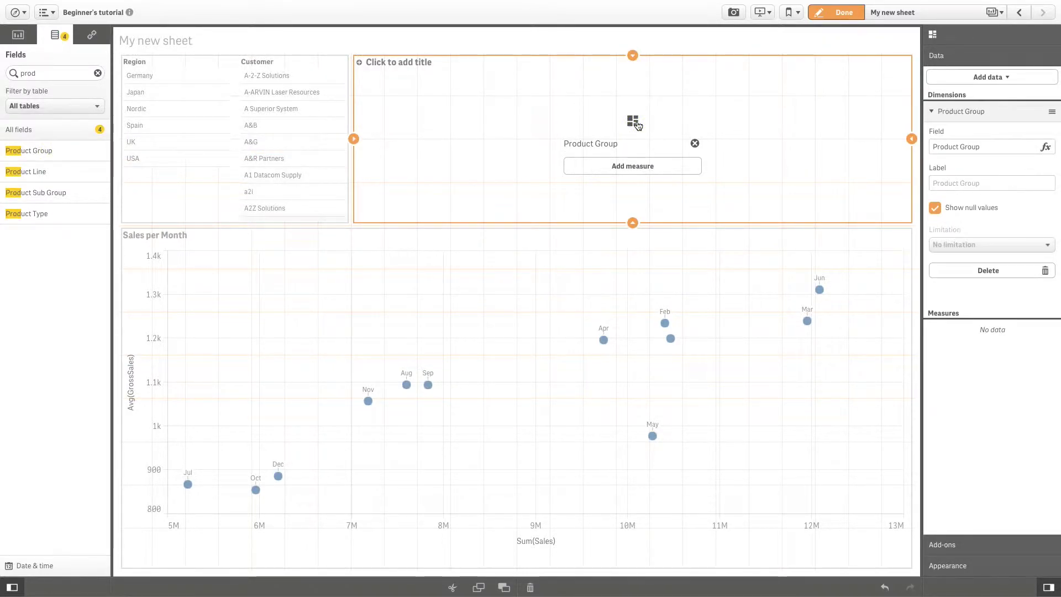
# - Size the treemap by Sum(Sales) and add Product Type as a second dimension
pyautogui.click(633, 165)
pyautogui.click(732, 159)
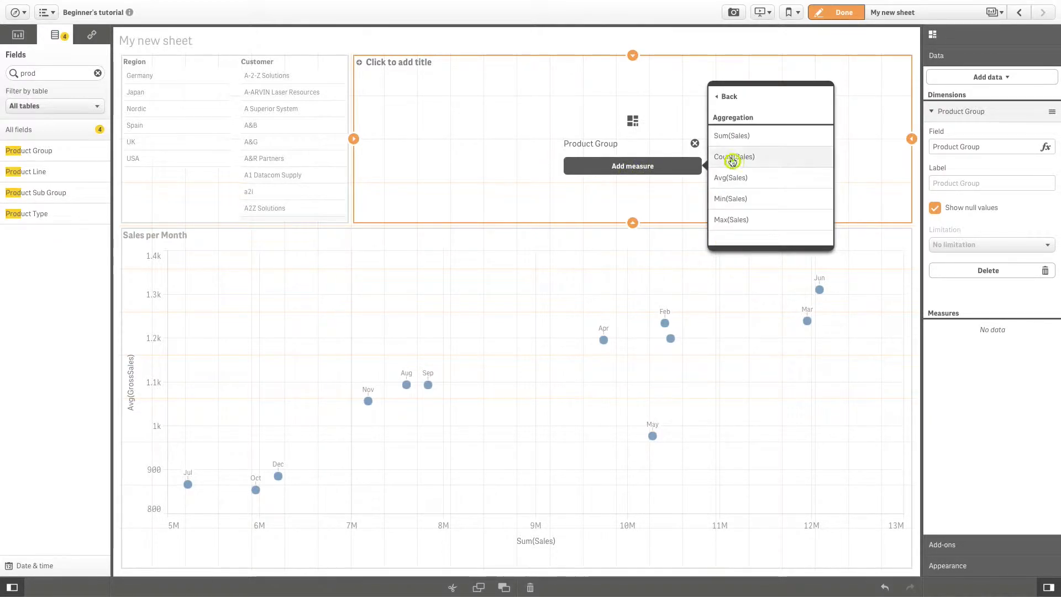
pyautogui.click(740, 136)
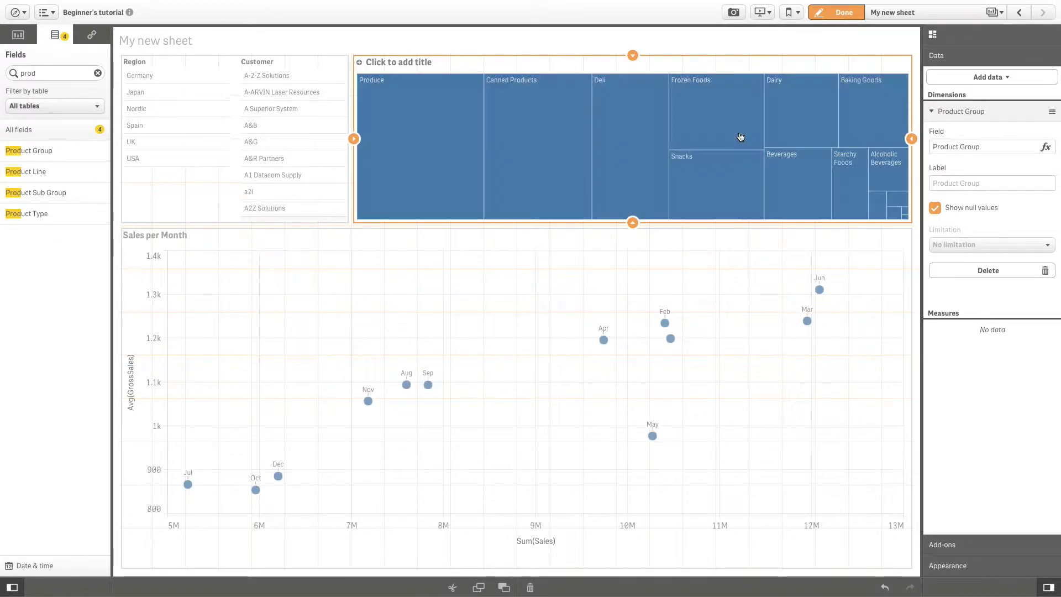
pyautogui.moveTo(40, 215); pyautogui.dragTo(621, 161)
pyautogui.click(634, 120)
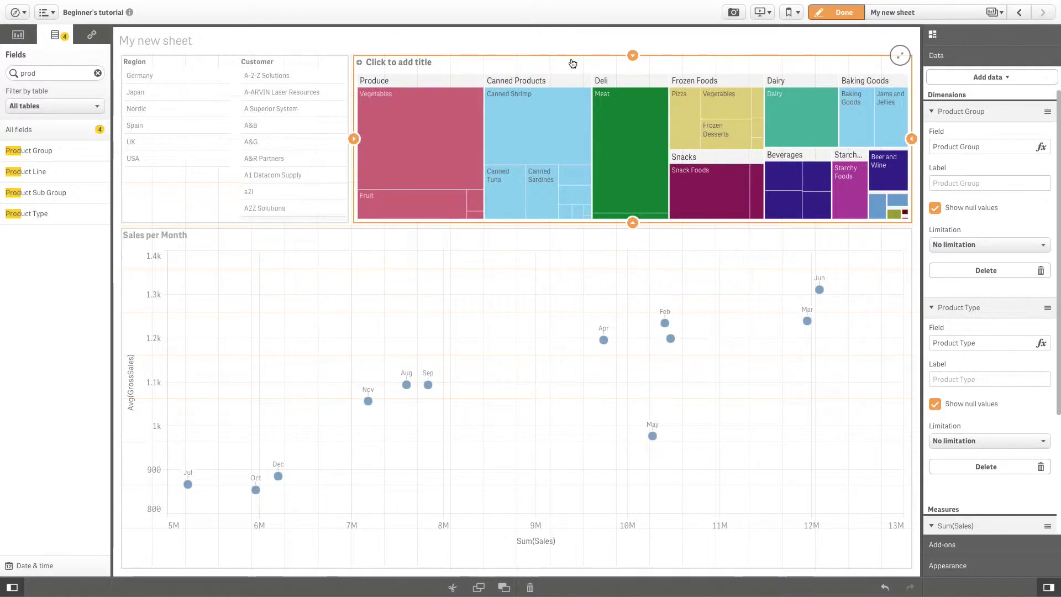
# - Move the treemap to the bottom of the sheet, narrow the scatter plot, and stretch the treemap taller
pyautogui.moveTo(573, 63); pyautogui.dragTo(518, 535)
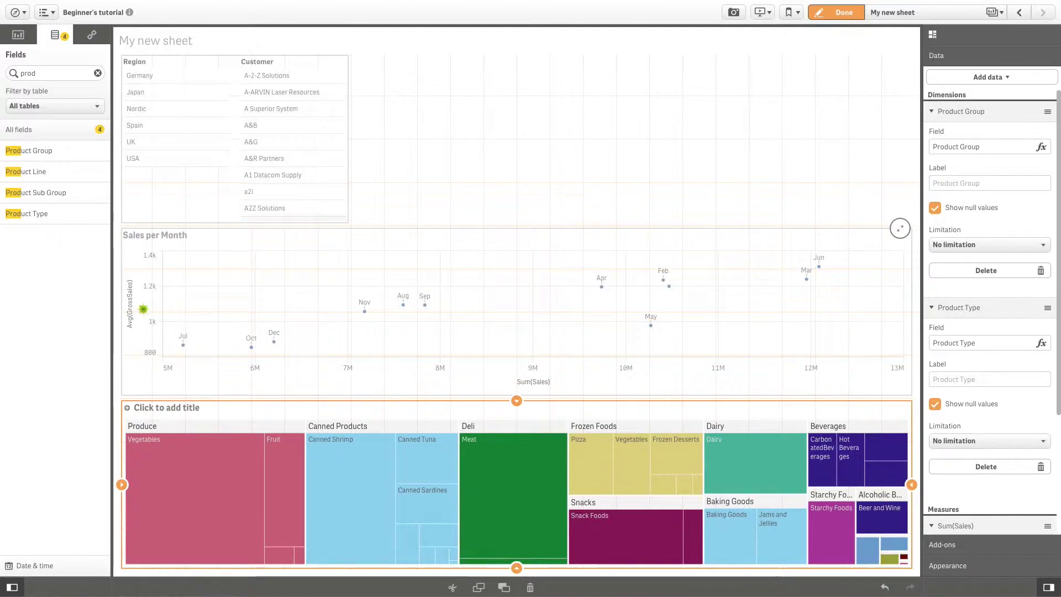
pyautogui.click(142, 309)
pyautogui.moveTo(122, 311); pyautogui.dragTo(487, 138)
pyautogui.click(519, 412)
pyautogui.moveTo(516, 395); pyautogui.dragTo(522, 369)
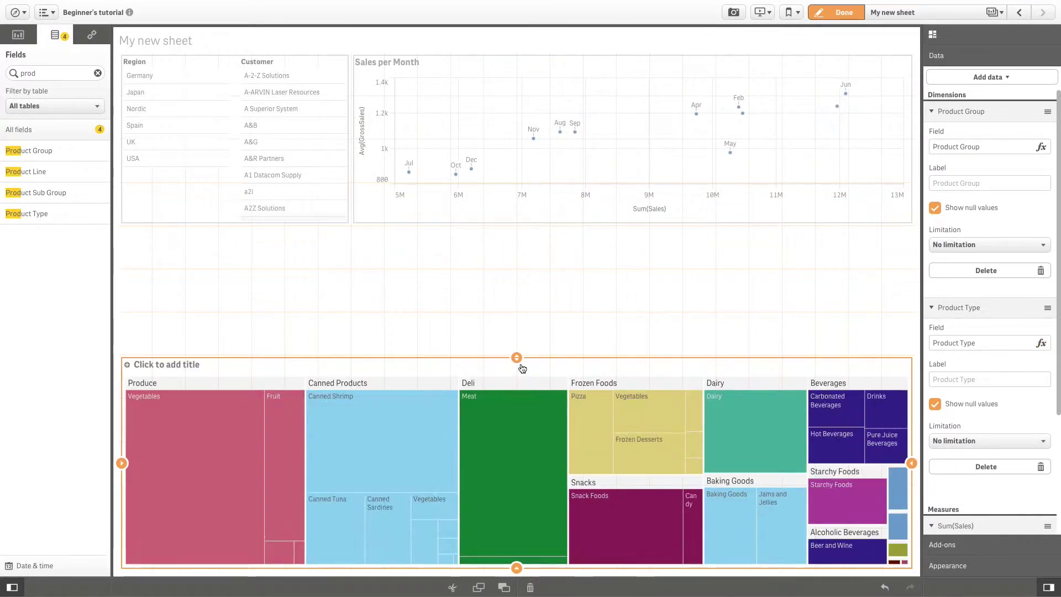
pyautogui.click(530, 263)
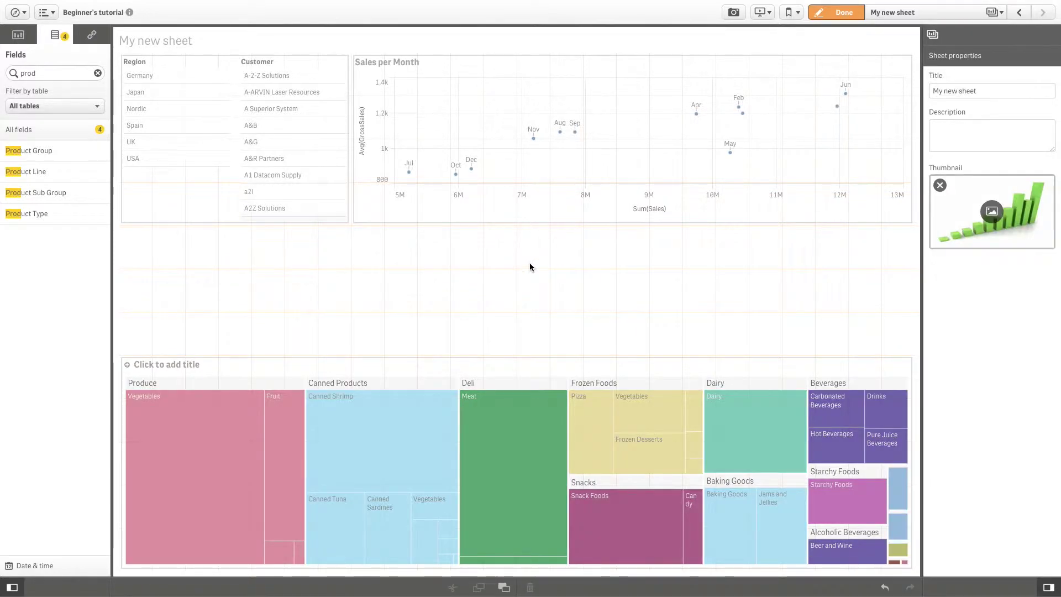
# - Fit the filter pane and scatter plot between the top area and treemap, then add a Text & image object above
pyautogui.click(320, 216)
pyautogui.moveTo(235, 221); pyautogui.dragTo(235, 352)
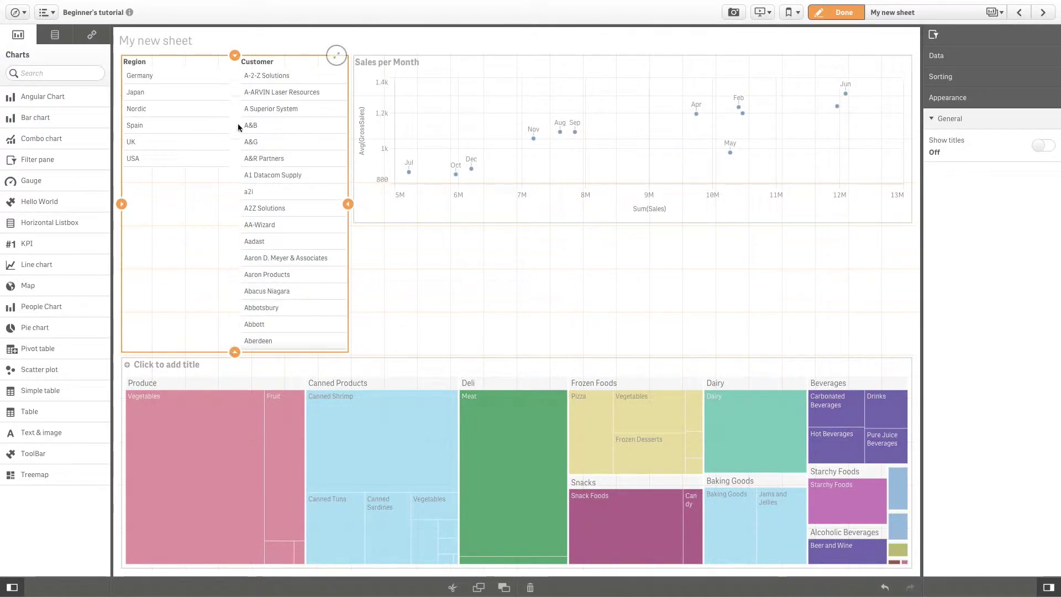
pyautogui.moveTo(235, 67); pyautogui.dragTo(233, 150)
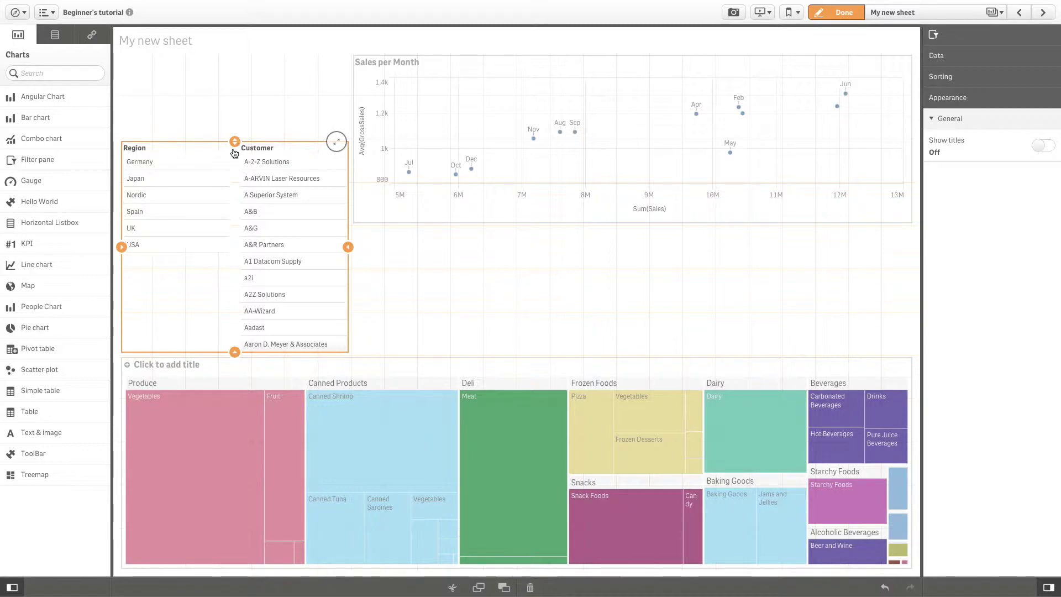
pyautogui.click(559, 95)
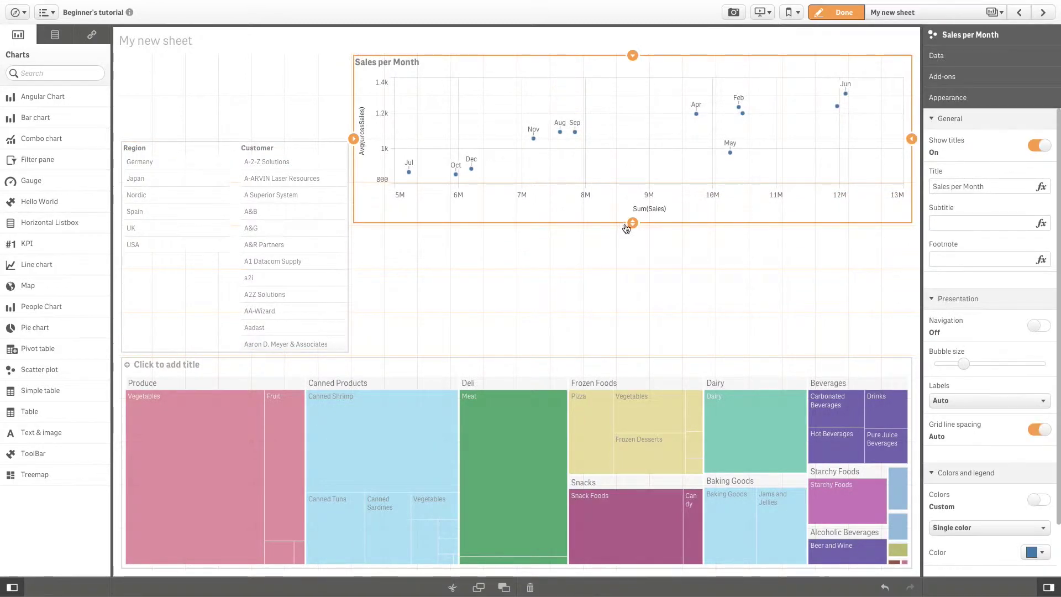
pyautogui.moveTo(626, 227); pyautogui.dragTo(632, 352)
pyautogui.moveTo(632, 55); pyautogui.dragTo(631, 133)
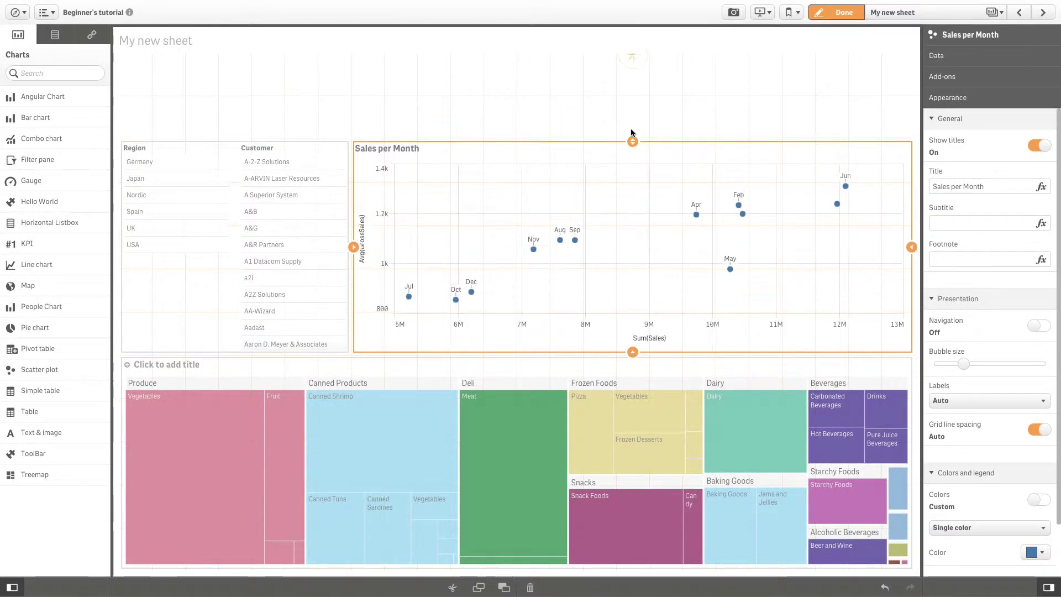
pyautogui.moveTo(41, 433); pyautogui.dragTo(186, 114)
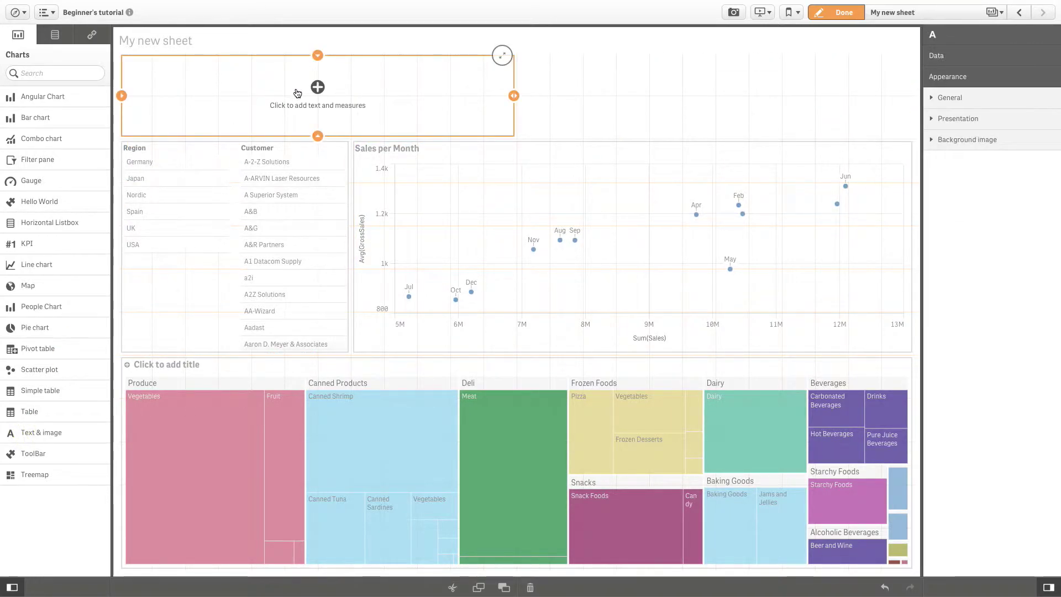
# - Type 'Sales Dashboard' in the text box and format it green, extra large and bold
pyautogui.click(312, 90)
pyautogui.write('Sales')
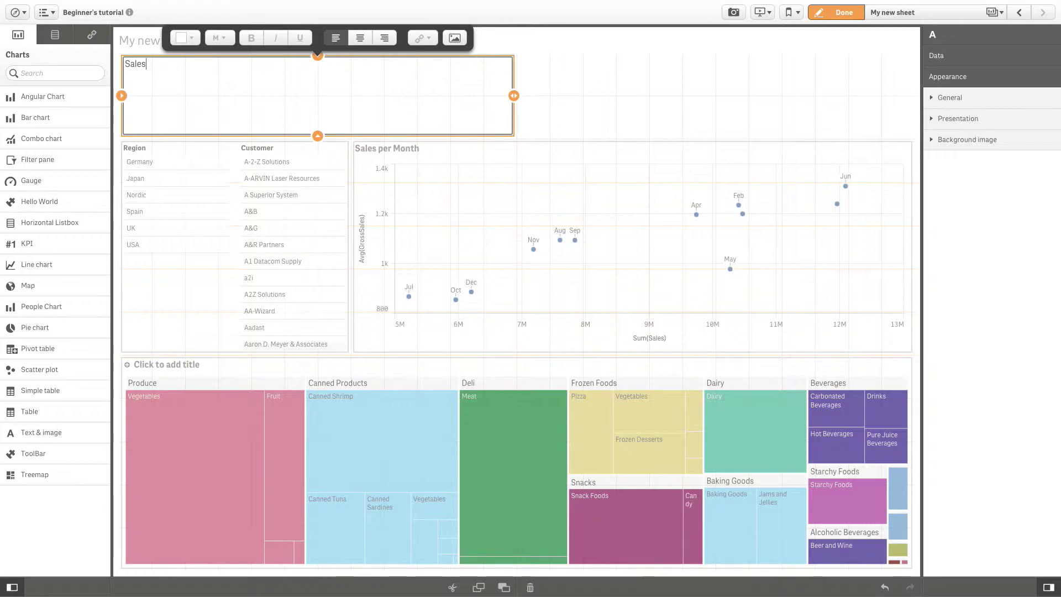
pyautogui.write(' Das')
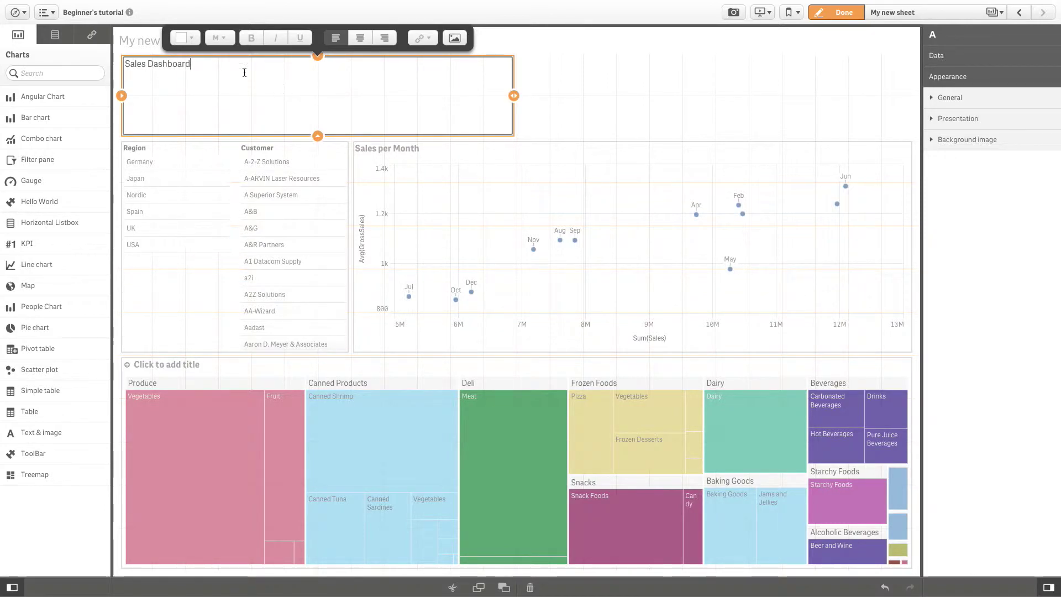
pyautogui.write('hboard')
pyautogui.hotkey('shift', 'Left')
pyautogui.hotkey('shift', 'Left')
pyautogui.hotkey('shift', 'Left')
pyautogui.hotkey('shift', 'Left')
pyautogui.hotkey('shift', 'Left')
pyautogui.hotkey('shift', 'Left')
pyautogui.hotkey('shift', 'Left')
pyautogui.hotkey('shift', 'Left')
pyautogui.hotkey('shift', 'Left')
pyautogui.hotkey('shift', 'Left')
pyautogui.hotkey('shift', 'Left')
pyautogui.hotkey('shift', 'Left')
pyautogui.hotkey('shift', 'Left')
pyautogui.hotkey('shift', 'Left')
pyautogui.hotkey('shift', 'Left')
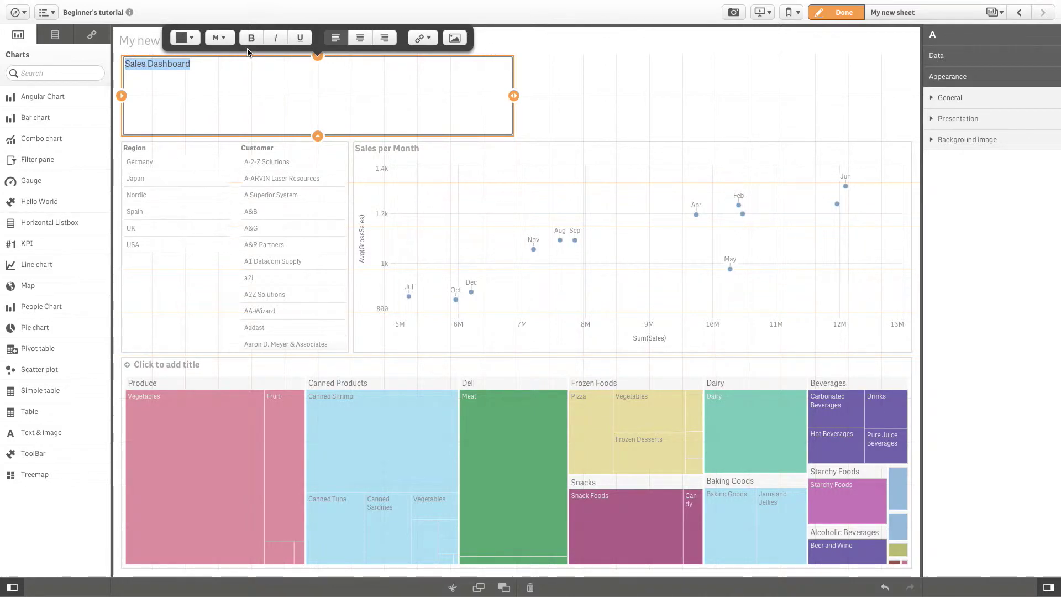
pyautogui.click(184, 38)
pyautogui.click(163, 104)
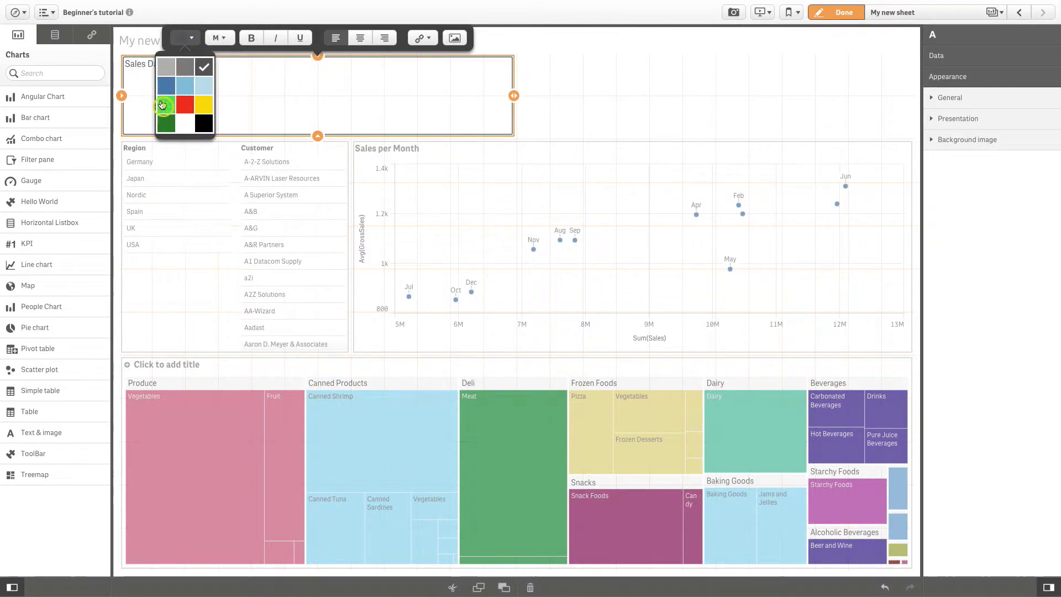
pyautogui.click(220, 45)
pyautogui.click(217, 152)
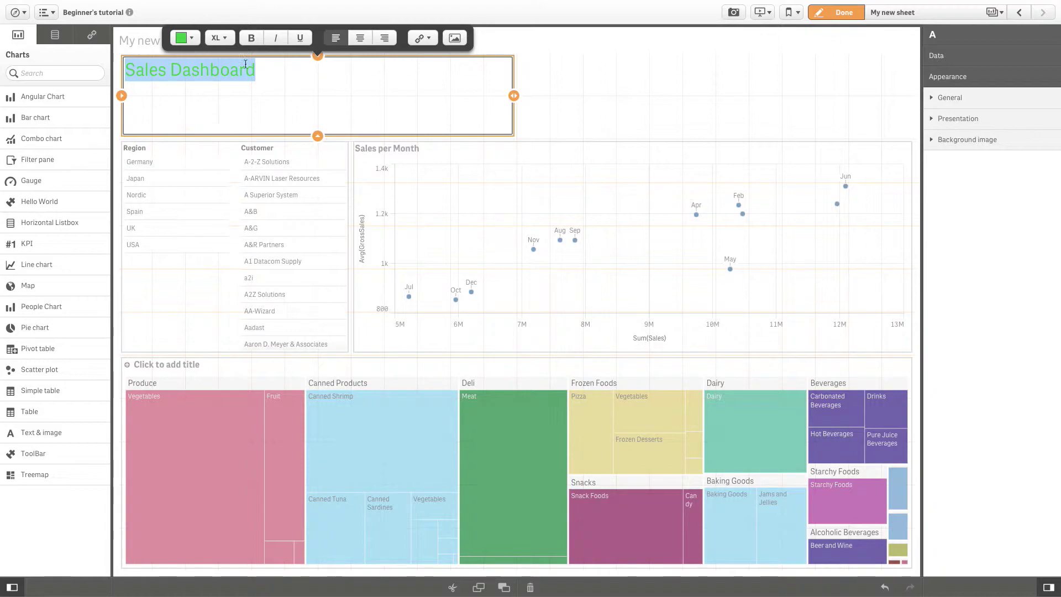
pyautogui.click(252, 38)
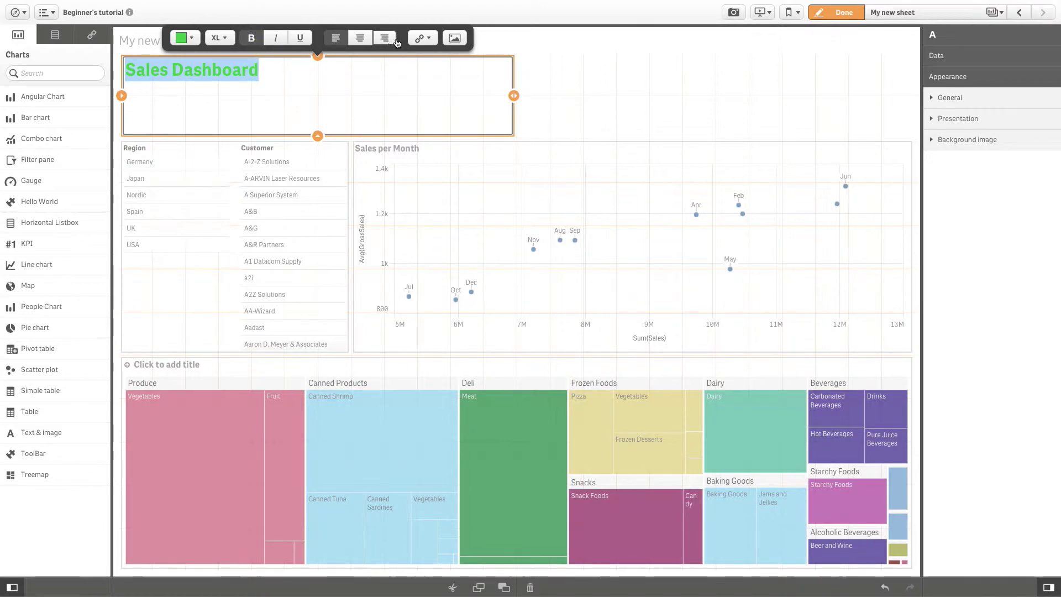
# - Shrink the title box's height and add a second Text & image object at the top right
pyautogui.click(424, 40)
pyautogui.click(429, 42)
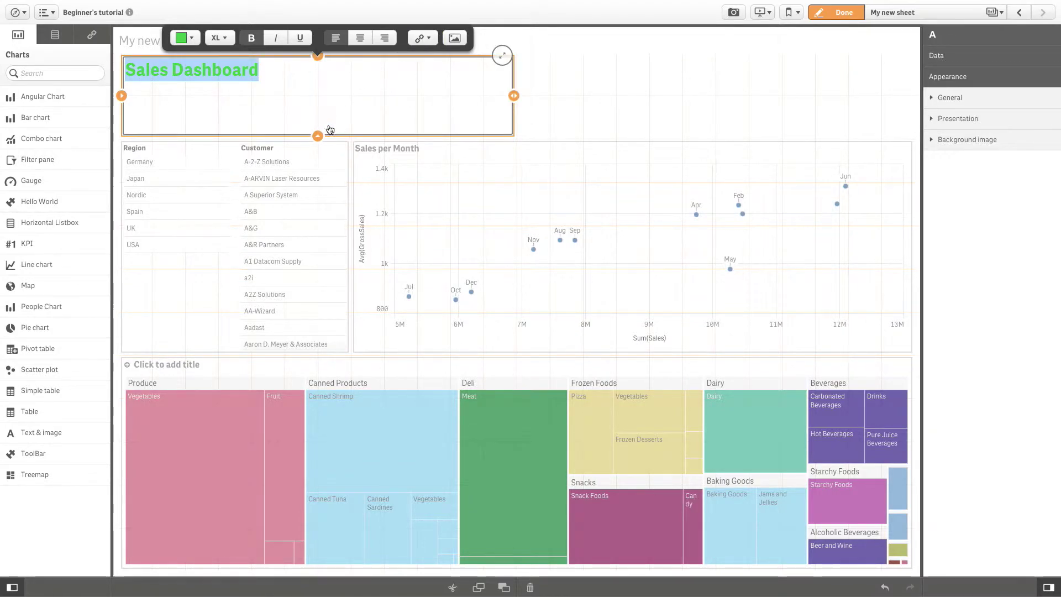
pyautogui.moveTo(318, 136); pyautogui.dragTo(319, 105)
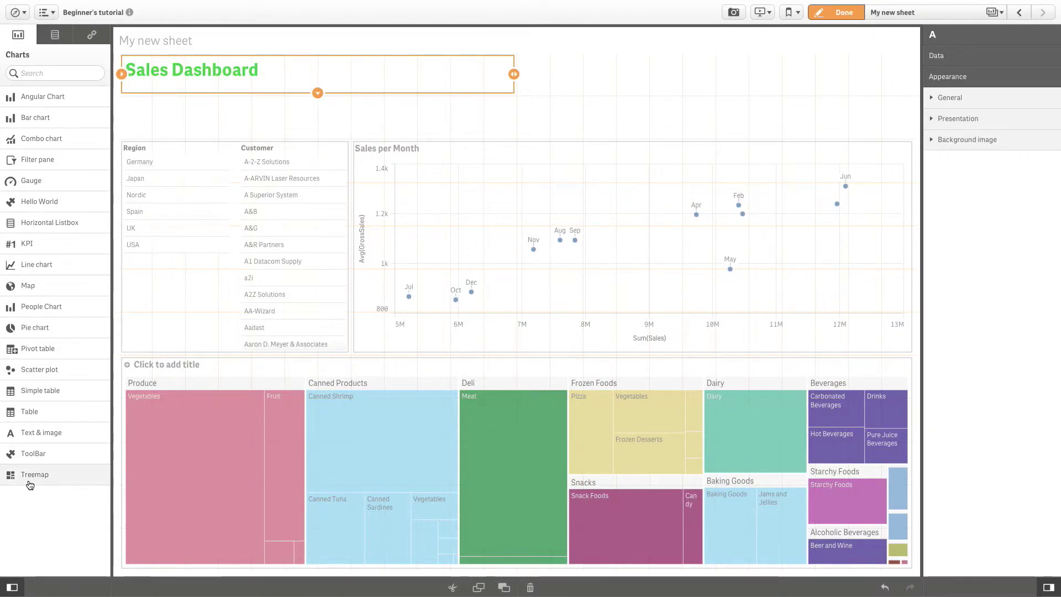
pyautogui.moveTo(33, 434); pyautogui.dragTo(728, 95)
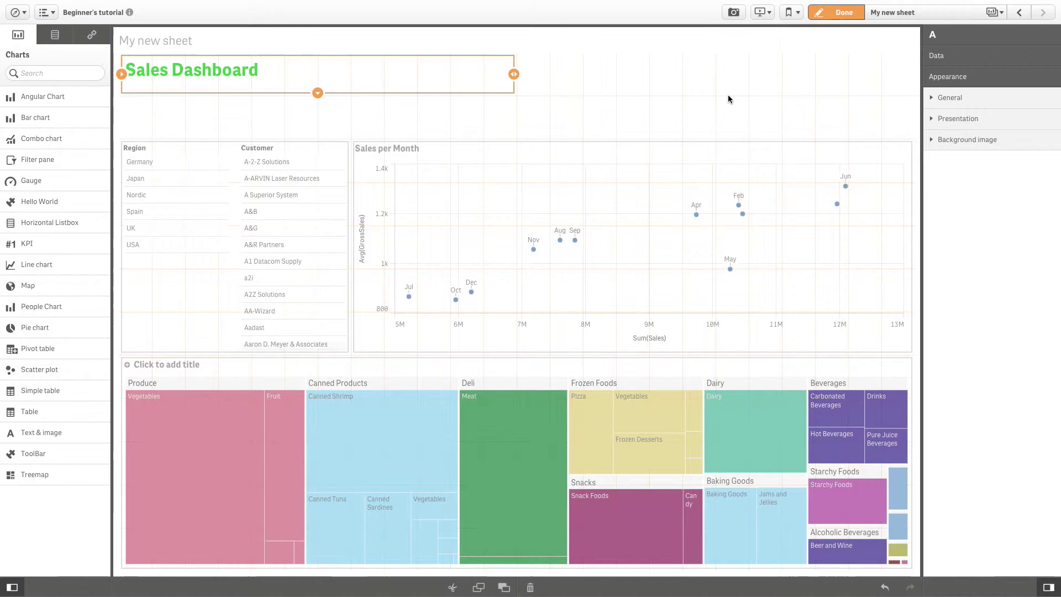
# - Select the empty top-right text & image box and choose to insert an image
pyautogui.click(722, 91)
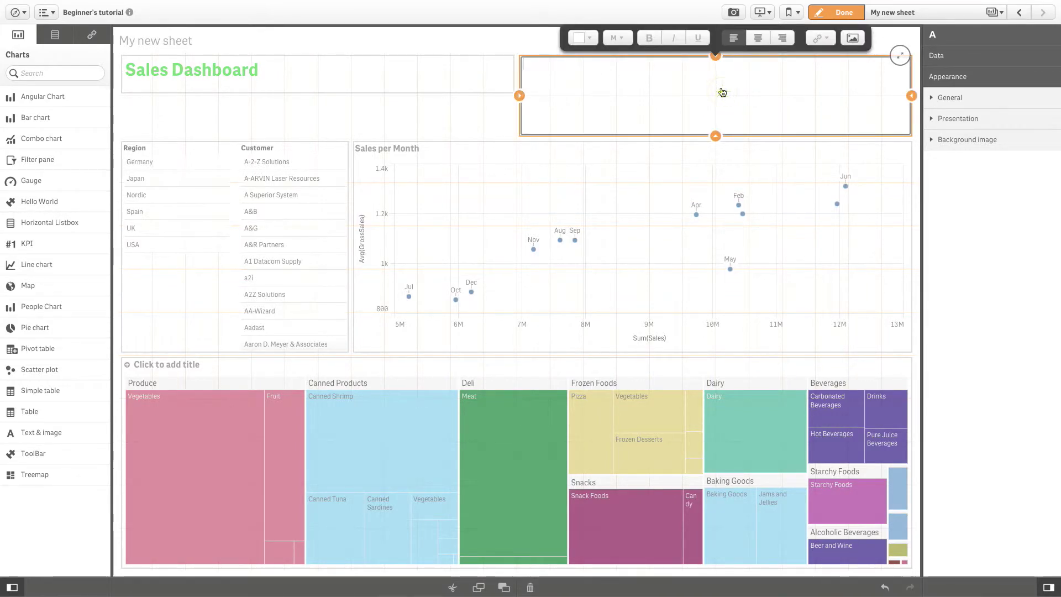